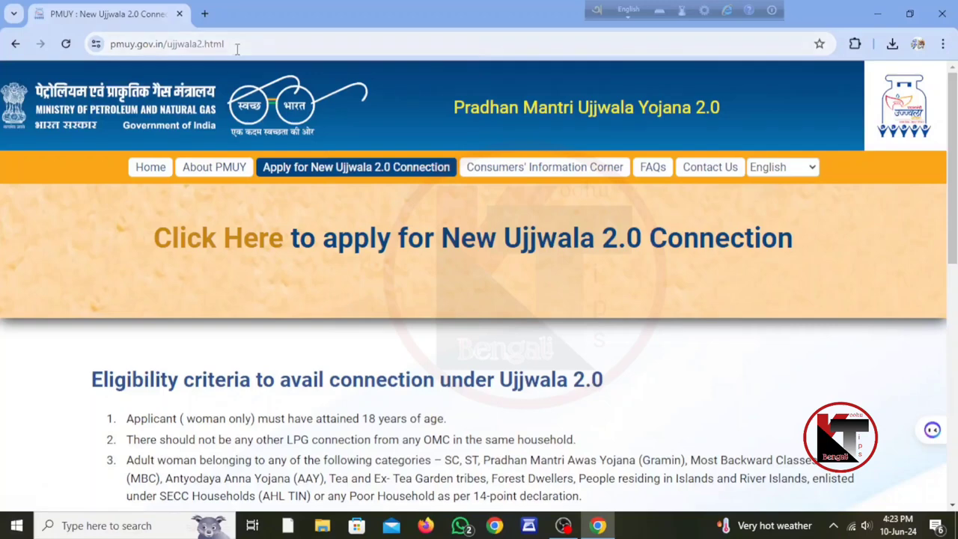
pyautogui.moveTo(229, 44); pyautogui.dragTo(77, 60)
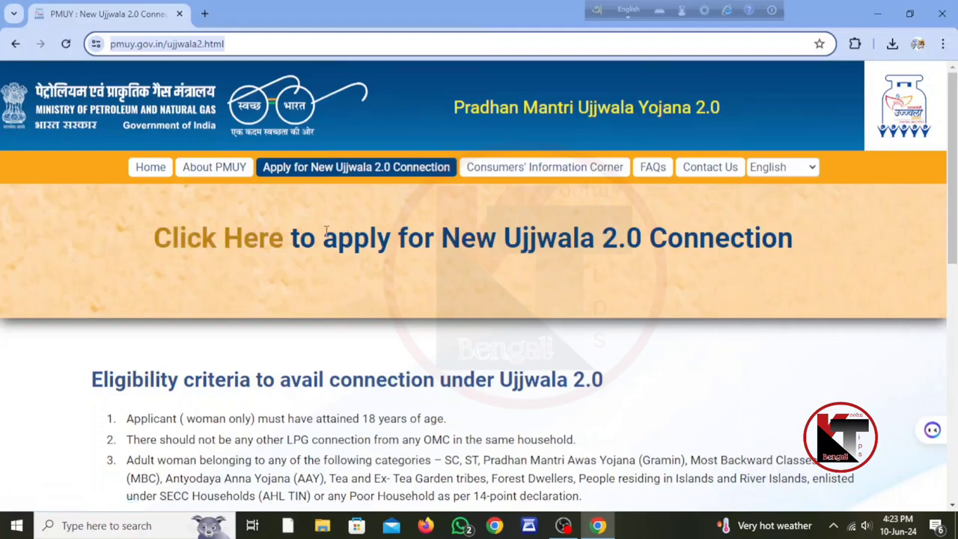
pyautogui.scroll(-2, 572, 250)
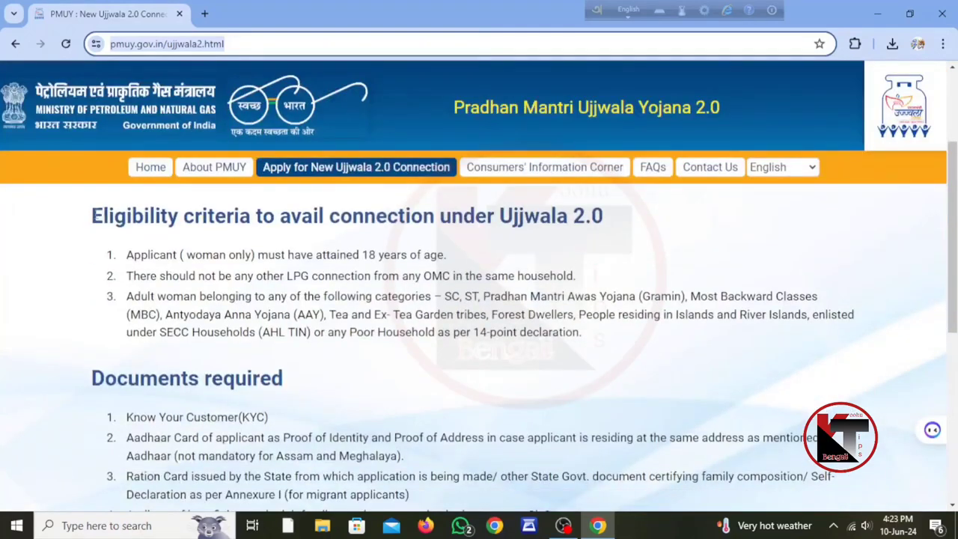
pyautogui.moveTo(92, 216); pyautogui.dragTo(608, 237)
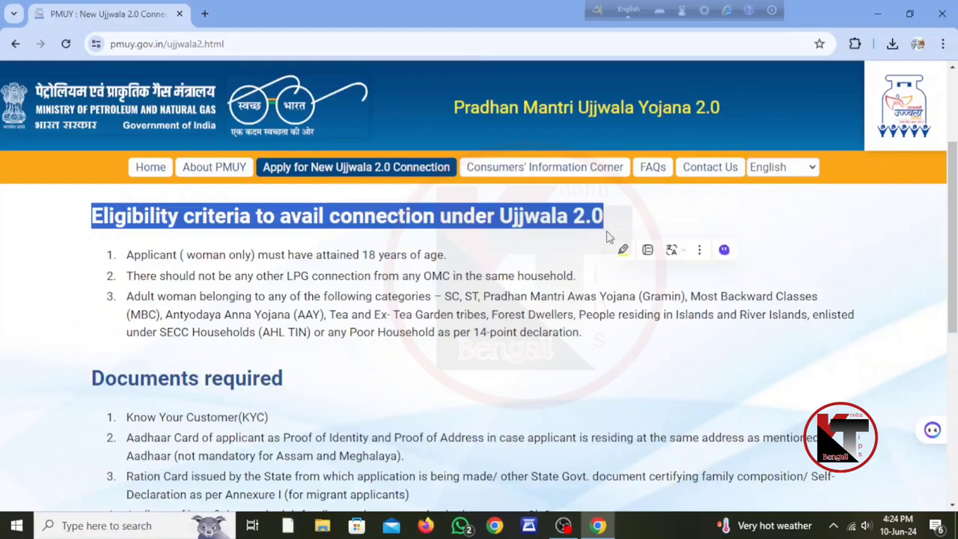
pyautogui.click(695, 203)
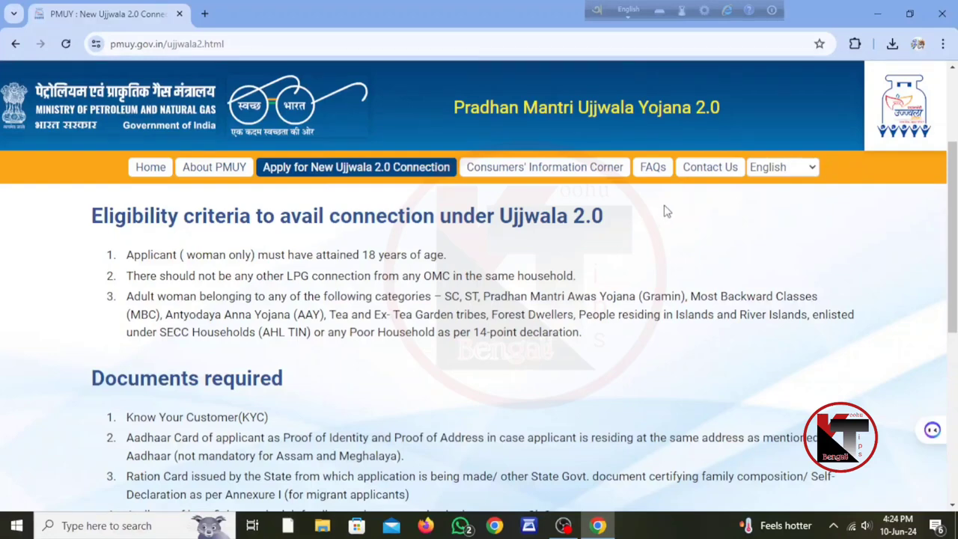
pyautogui.scroll(-2, 577, 310)
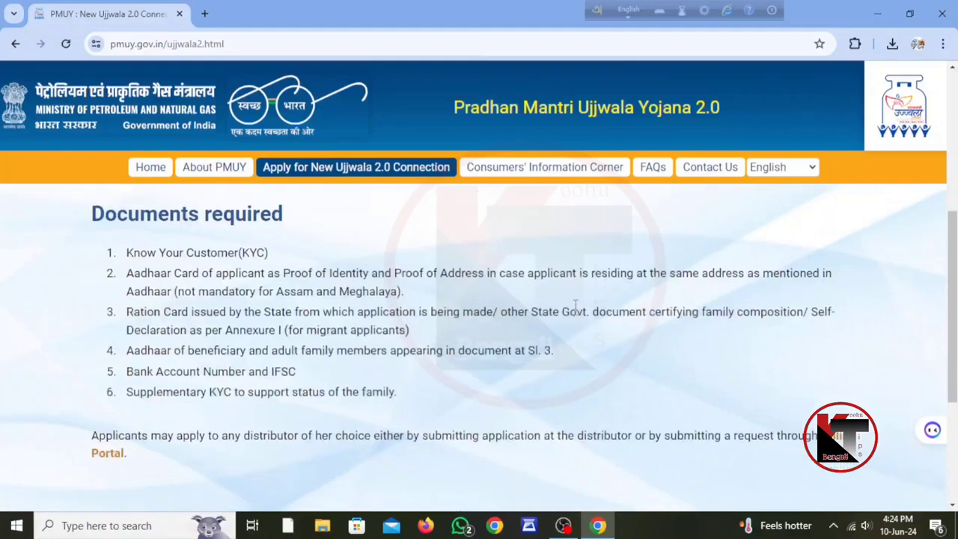
pyautogui.moveTo(283, 213); pyautogui.dragTo(3, 222)
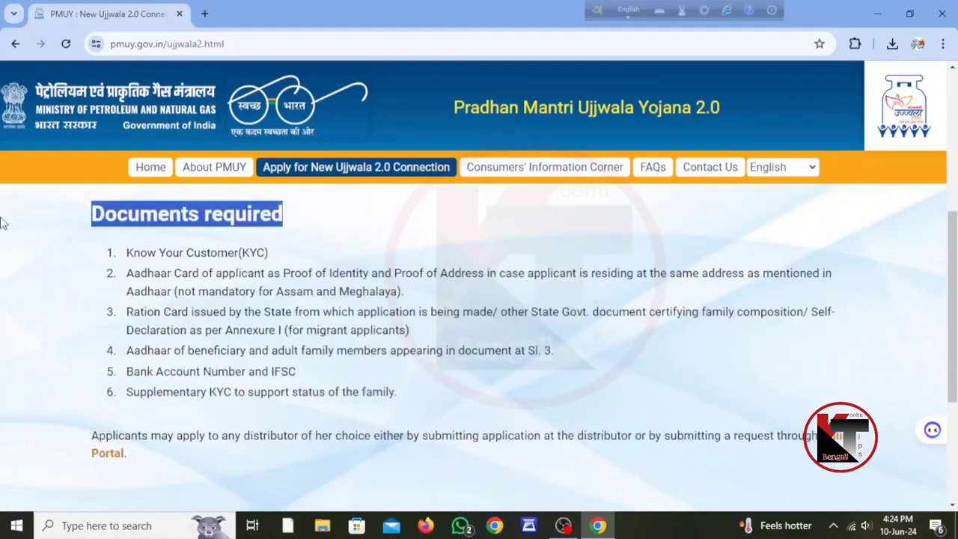
pyautogui.click(379, 217)
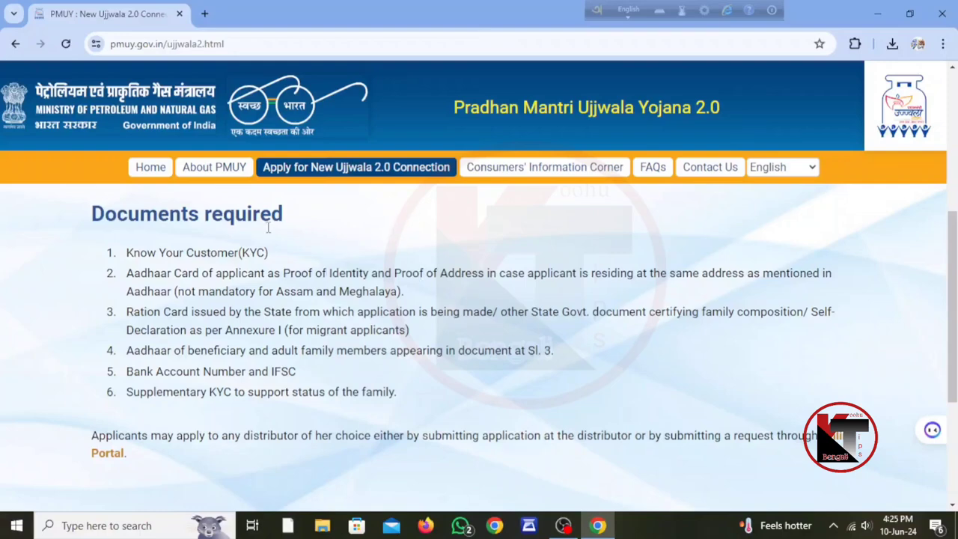
pyautogui.scroll(6, 419, 343)
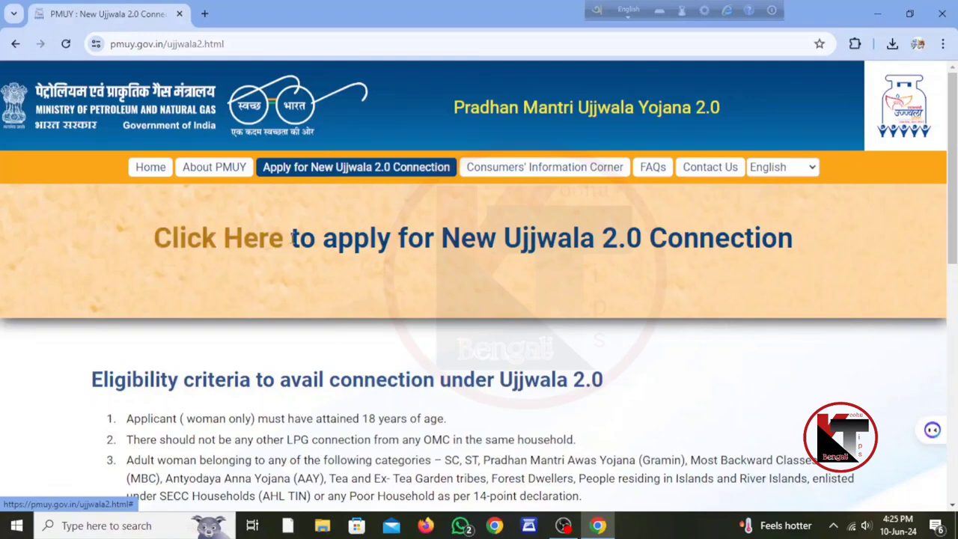
# - Open the Ujjwala 2.0 online application popup and go to HP Gas's 'Click here to apply' page
pyautogui.click(251, 246)
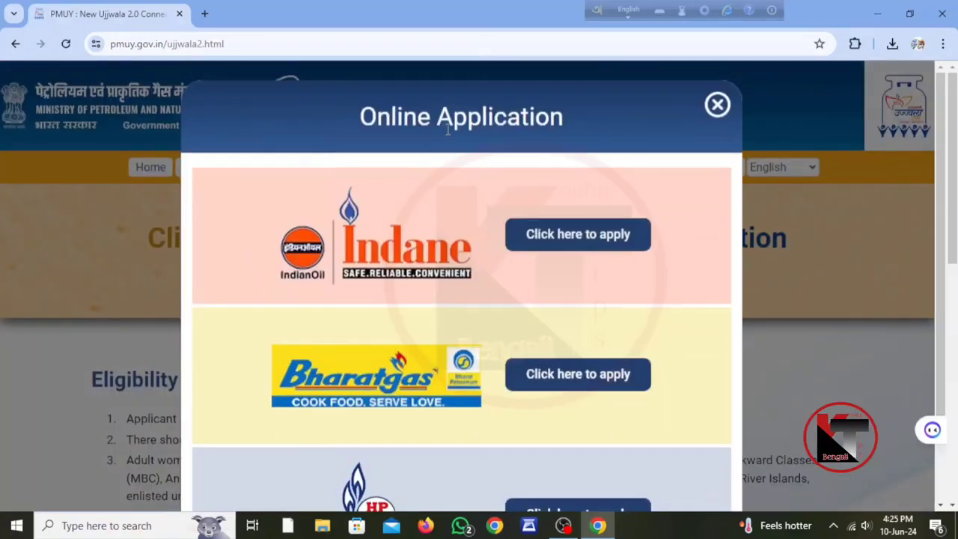
pyautogui.scroll(-2, 542, 183)
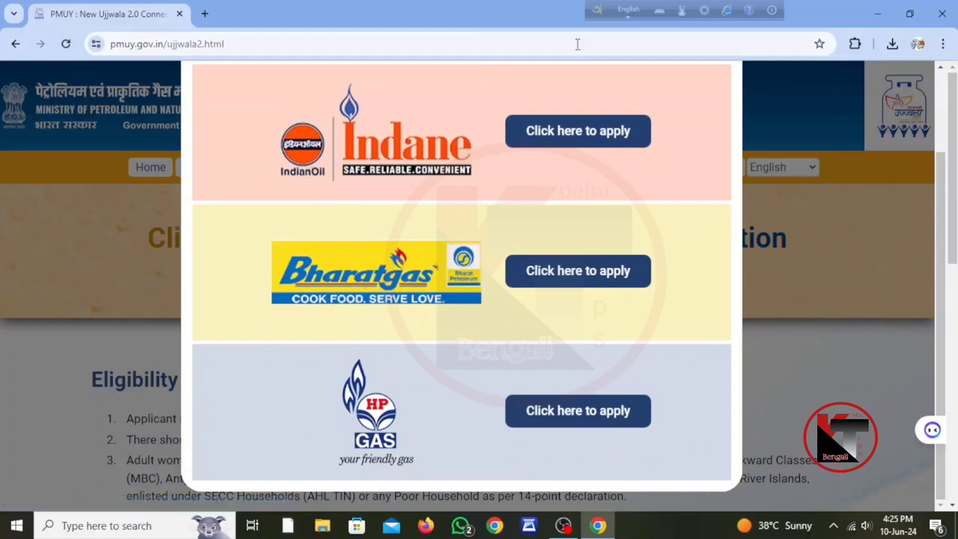
pyautogui.click(593, 415)
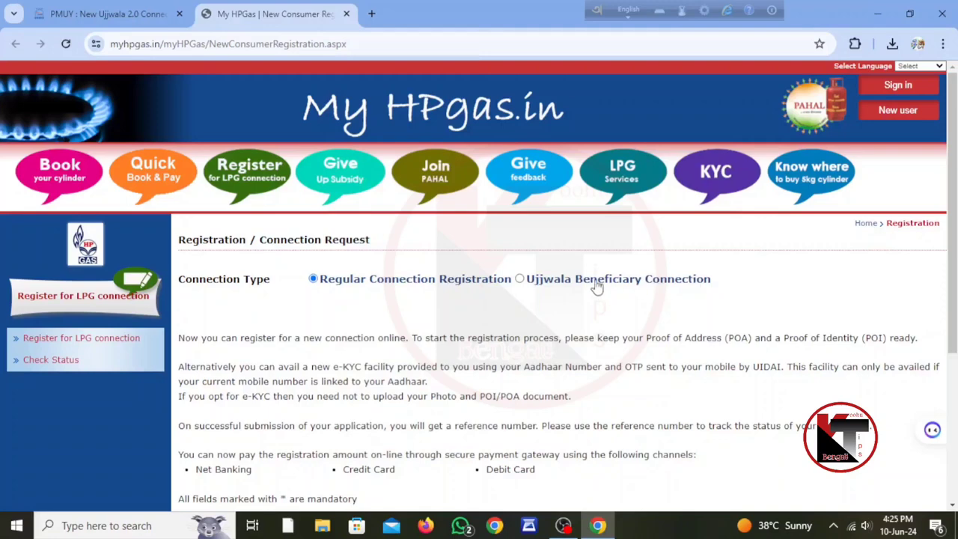
# - Choose Ujjwala Beneficiary Connection and tick 'I accept above declaration'
pyautogui.click(520, 279)
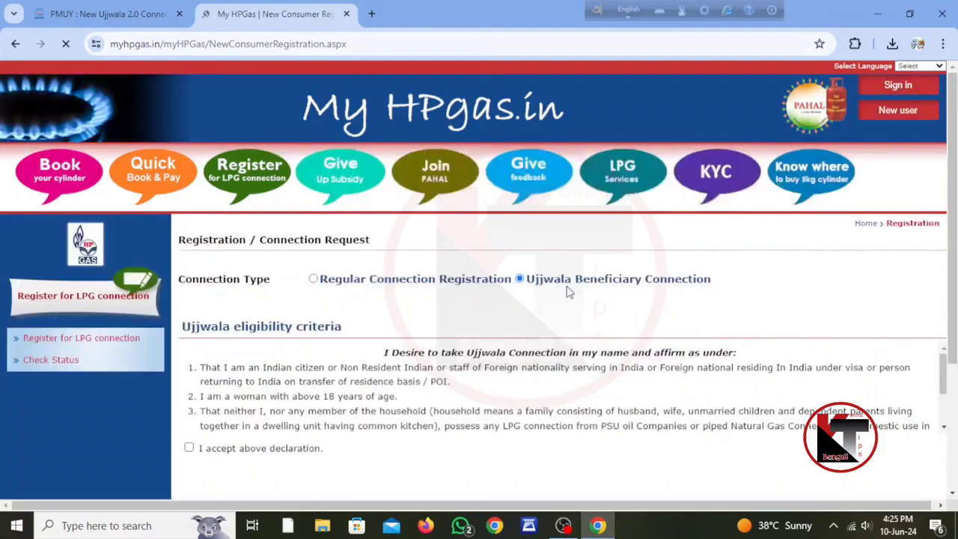
pyautogui.scroll(-3, 550, 277)
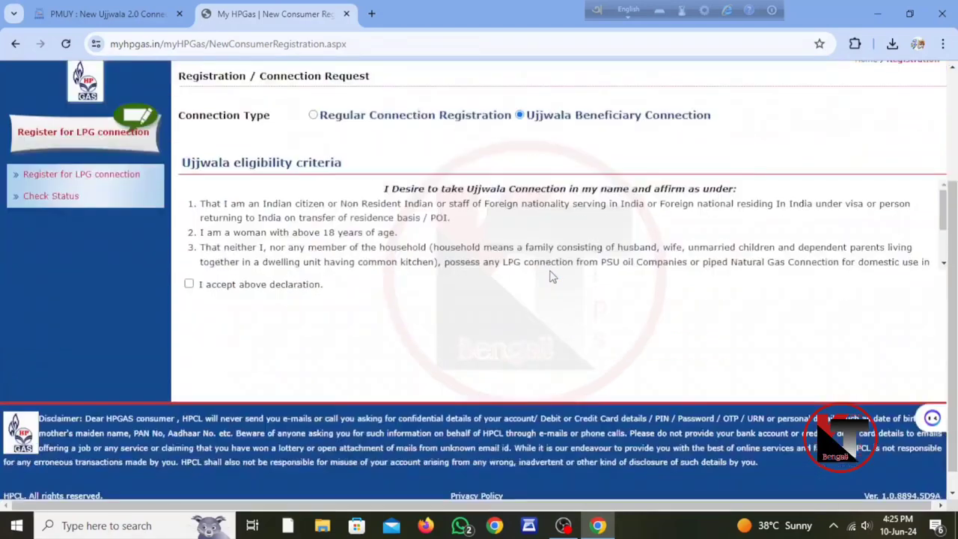
pyautogui.click(189, 286)
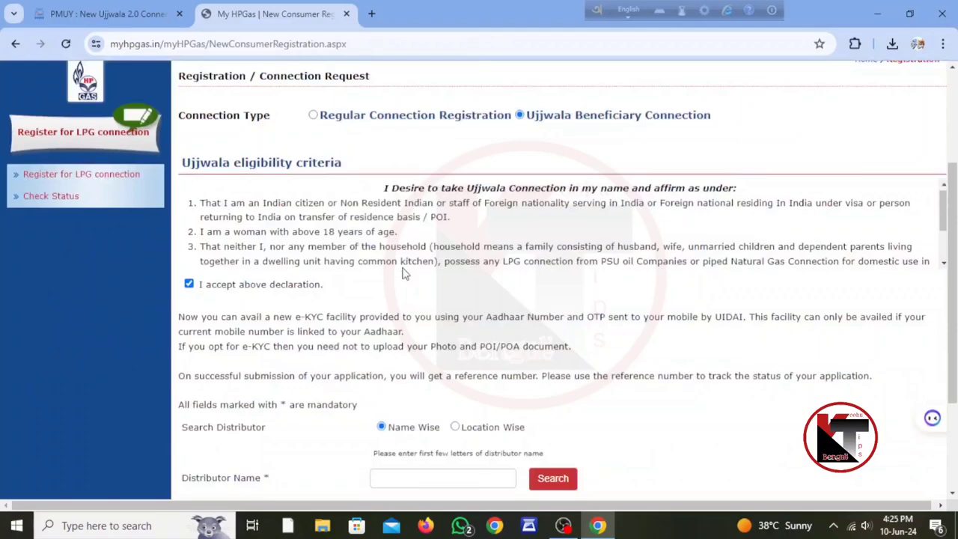
pyautogui.scroll(-5, 402, 262)
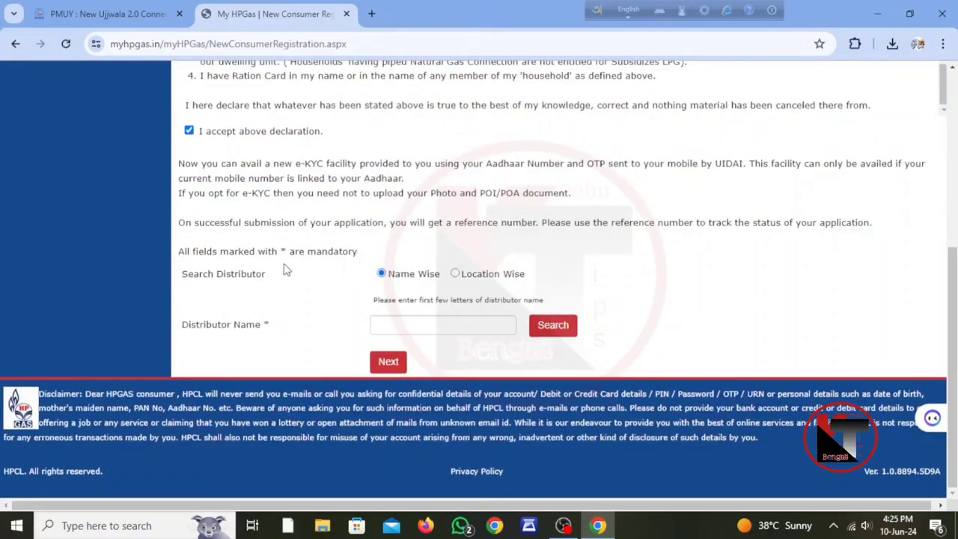
# - Search distributors Location Wise with state West Bengal and district PASCHIM MEDINIP
pyautogui.click(455, 274)
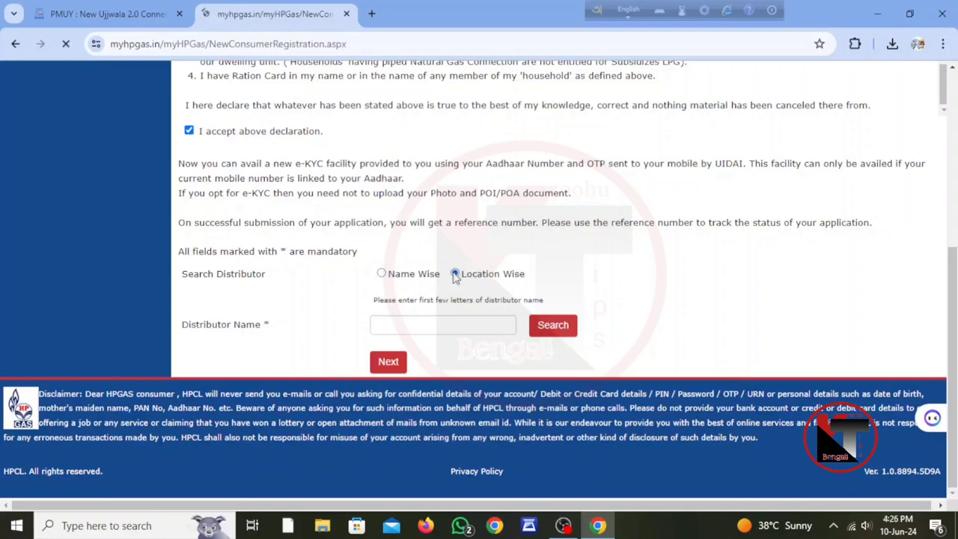
pyautogui.scroll(-5, 455, 277)
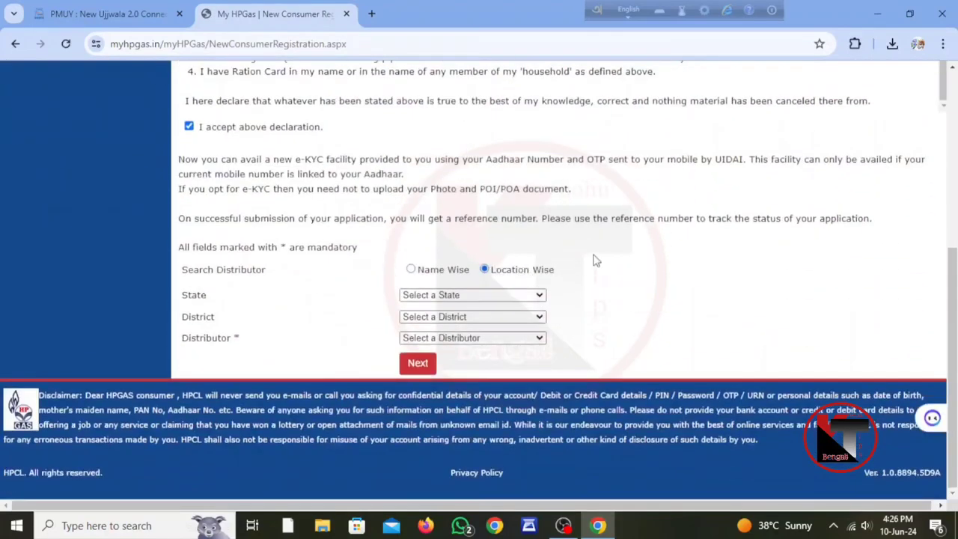
pyautogui.click(490, 296)
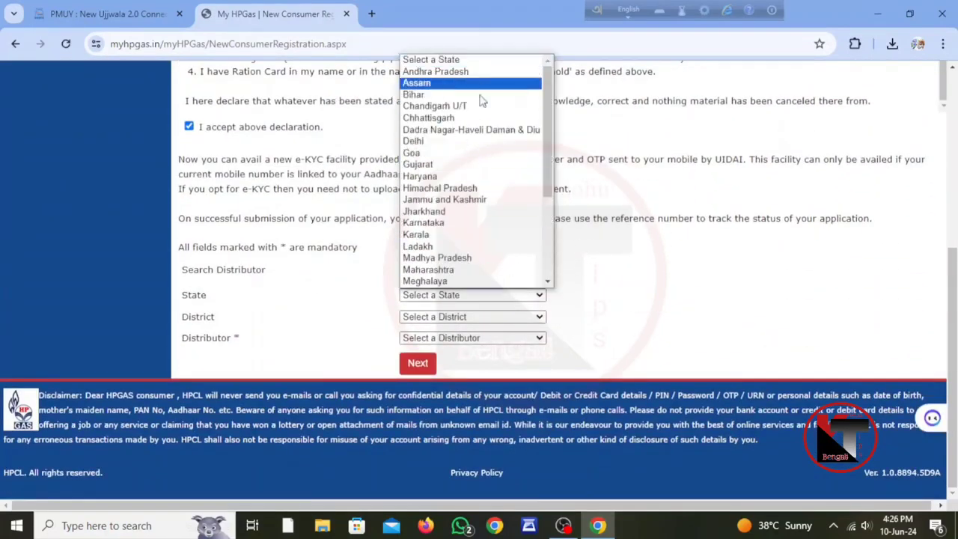
pyautogui.scroll(-4, 479, 207)
pyautogui.click(467, 281)
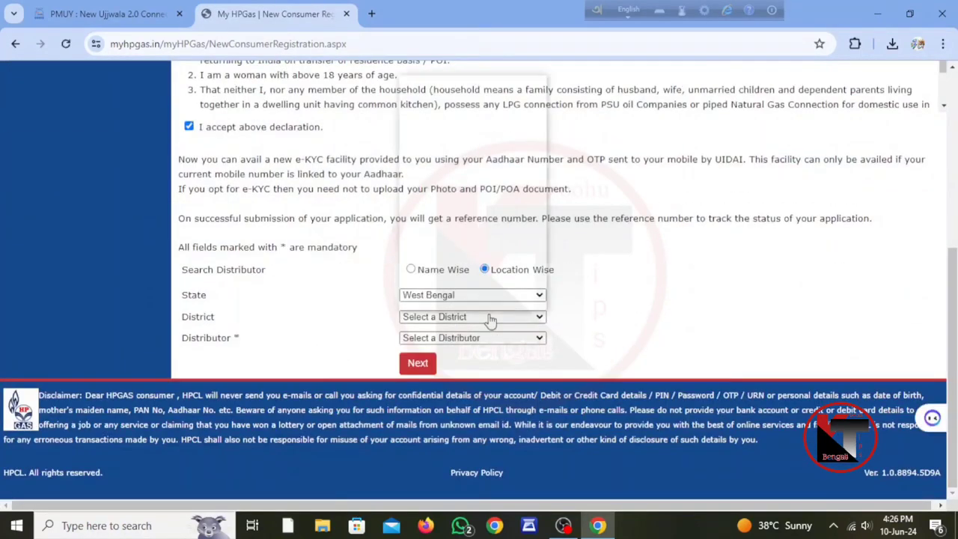
pyautogui.click(486, 317)
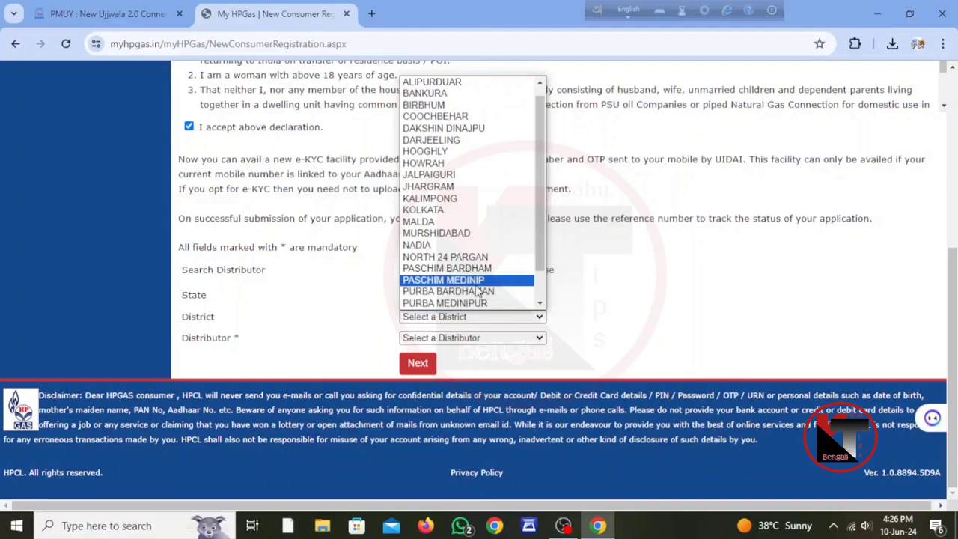
pyautogui.click(480, 281)
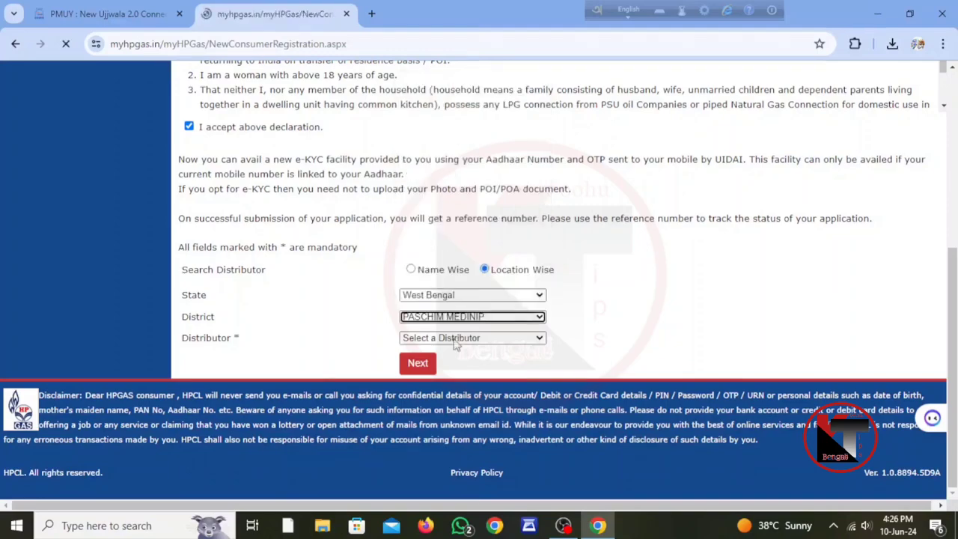
pyautogui.scroll(-5, 454, 343)
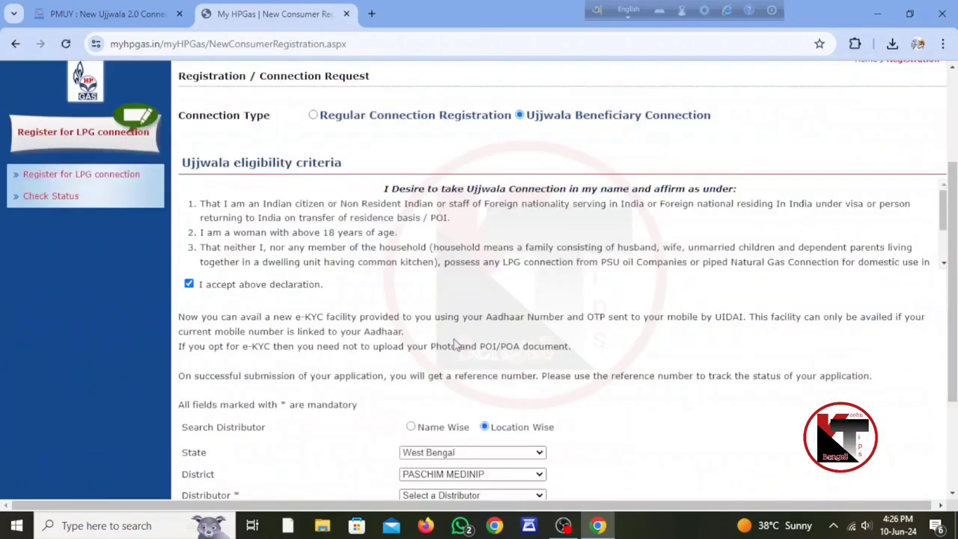
# - Pick Ma Chandi HPGas Gramin Vitrak as distributor and review its address details
pyautogui.click(470, 341)
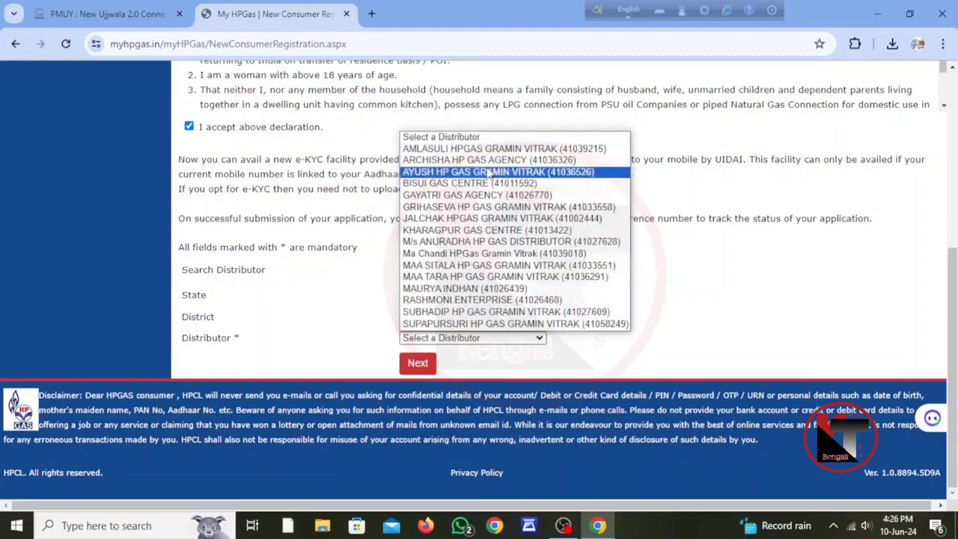
pyautogui.click(485, 255)
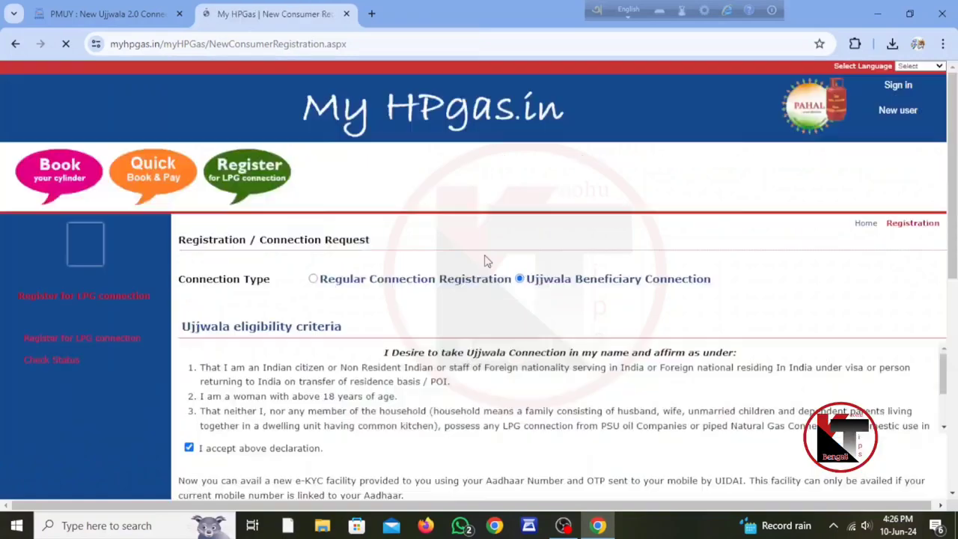
pyautogui.scroll(-5, 485, 261)
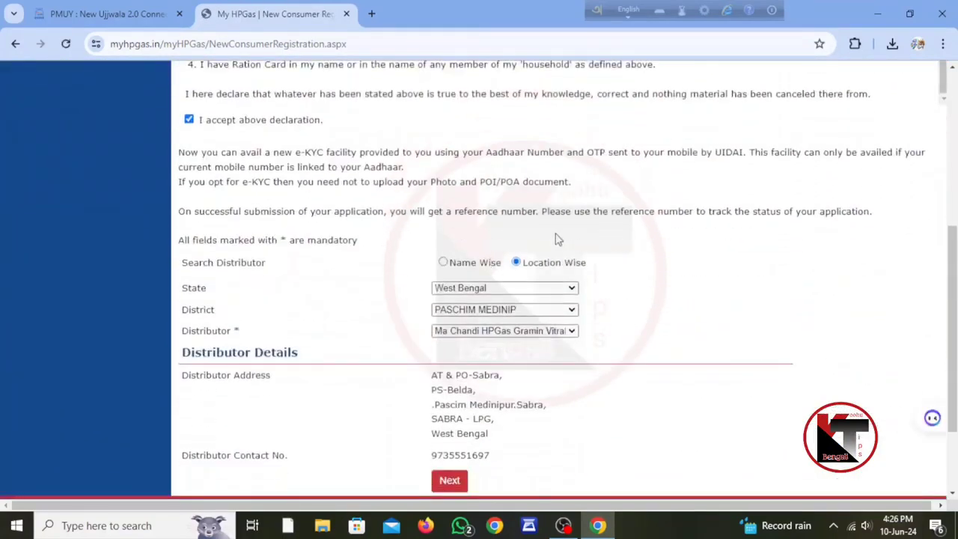
pyautogui.scroll(-2, 555, 238)
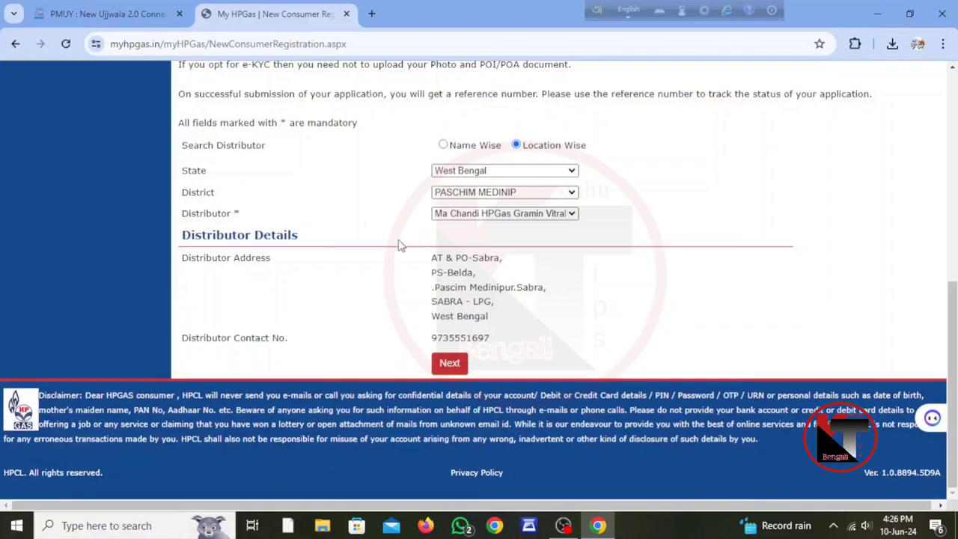
pyautogui.moveTo(395, 246); pyautogui.dragTo(516, 340)
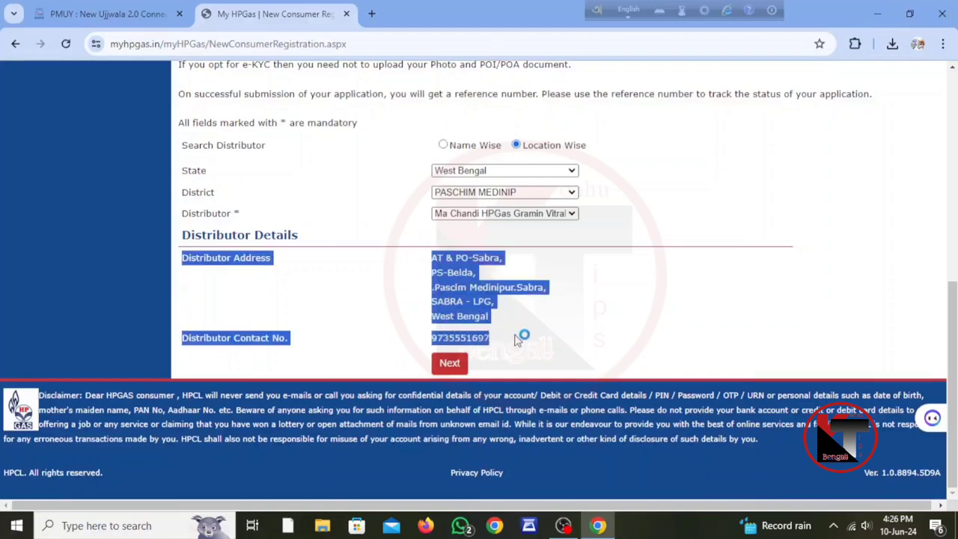
pyautogui.click(572, 289)
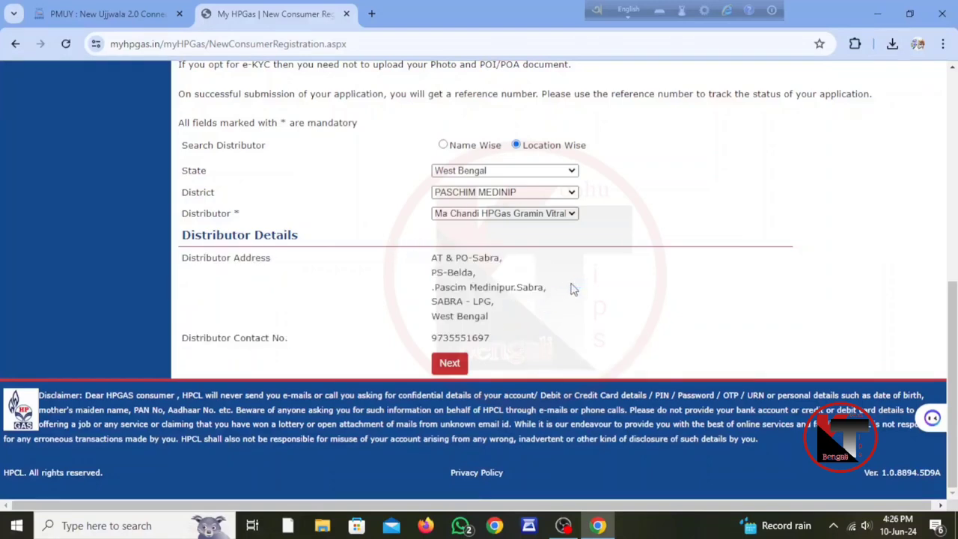
# - Continue to the KYC form and enter the applicant's Aadhaar number
pyautogui.click(448, 364)
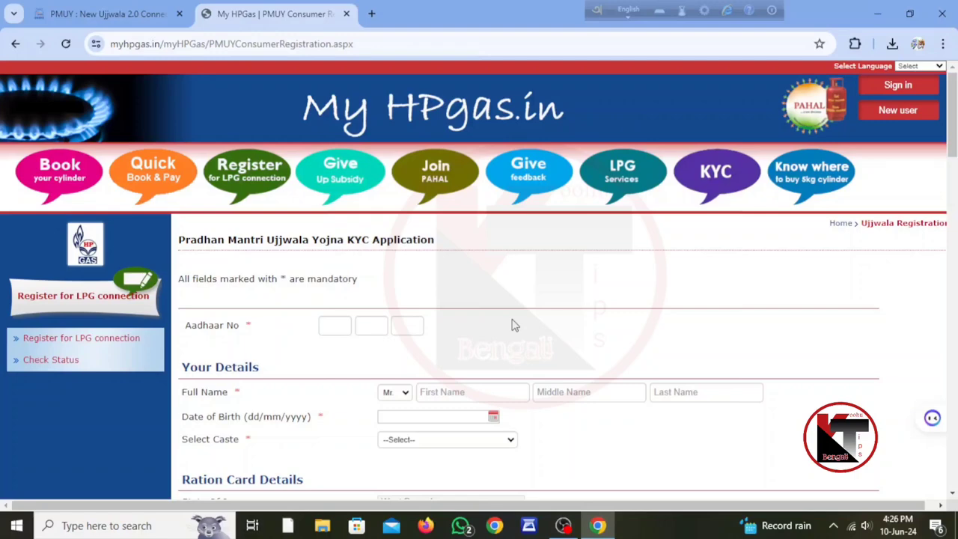
pyautogui.scroll(-2, 513, 325)
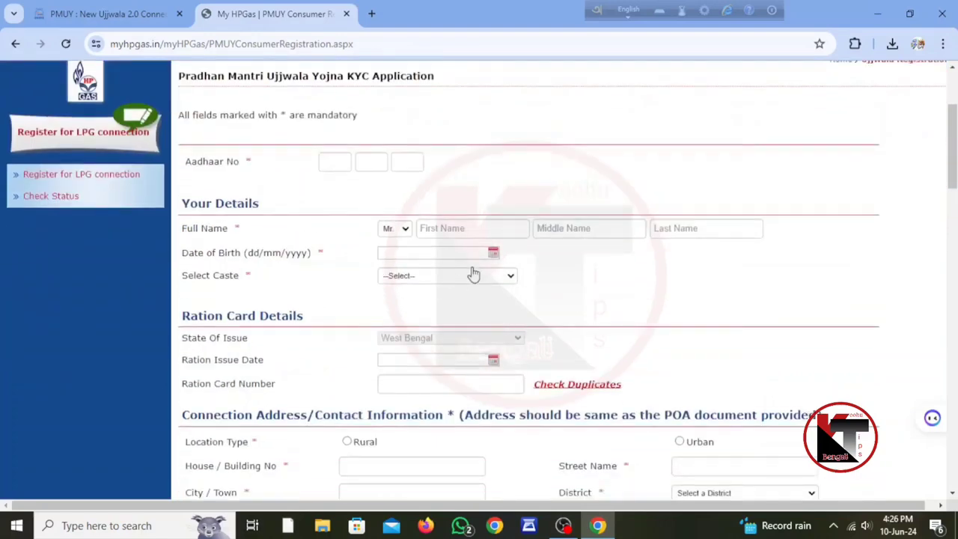
pyautogui.click(329, 165)
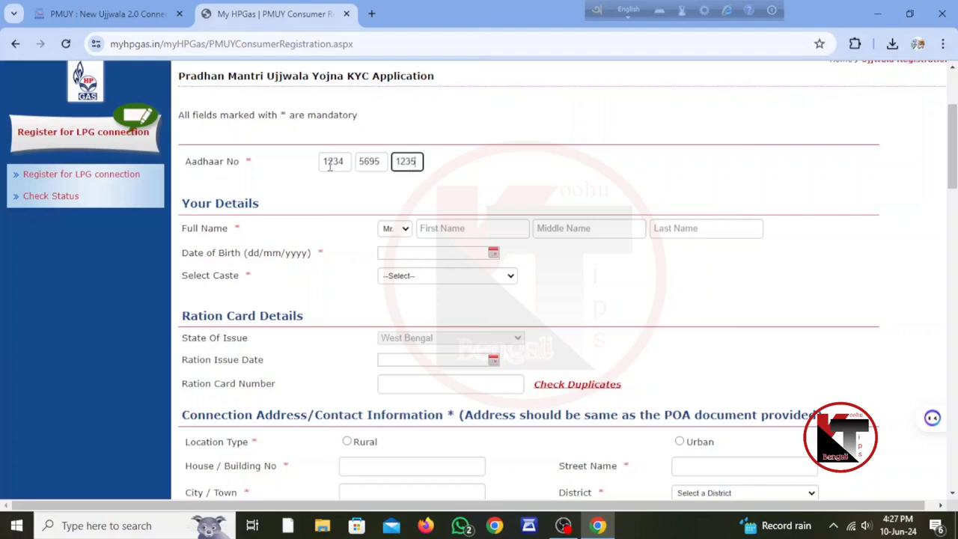
# - Set the title to Mrs and visit the first, middle and last name fields
pyautogui.click(396, 229)
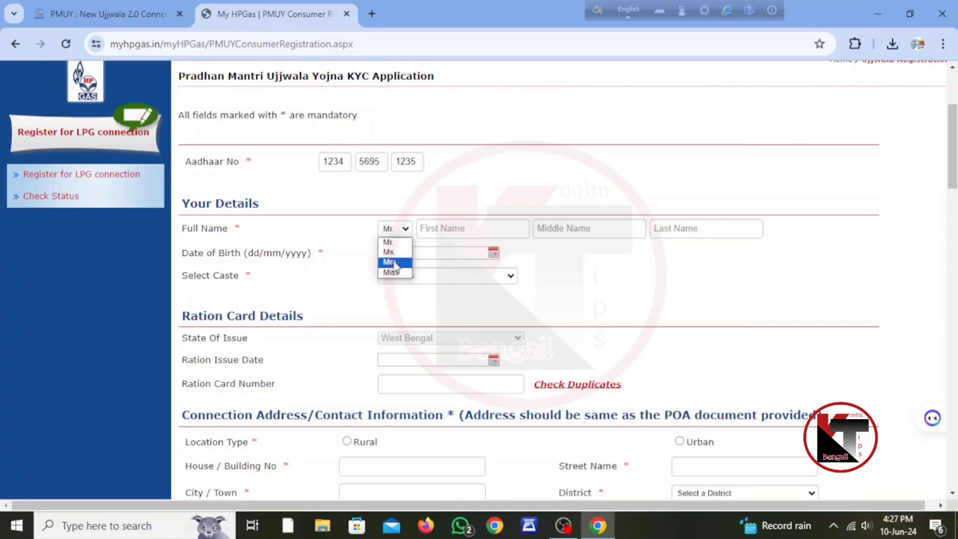
pyautogui.click(391, 262)
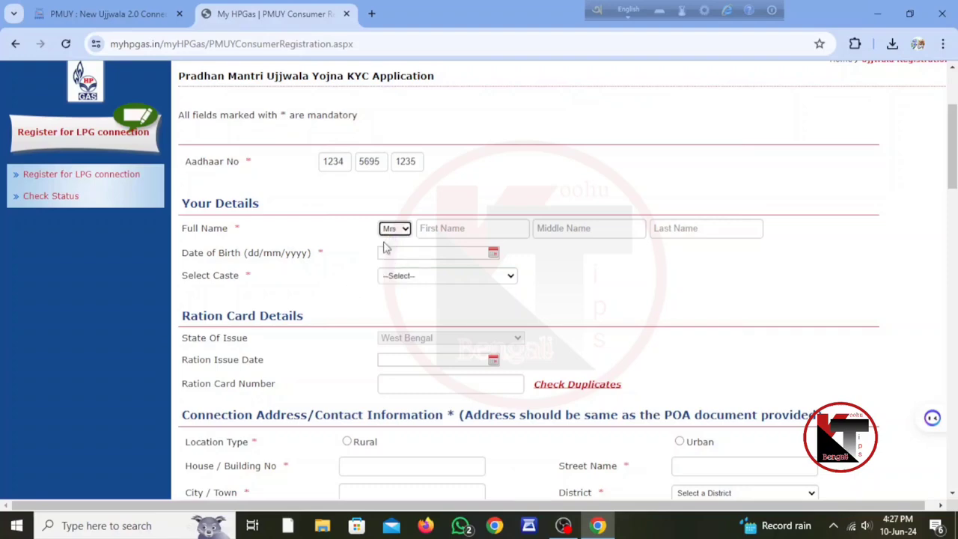
pyautogui.click(457, 230)
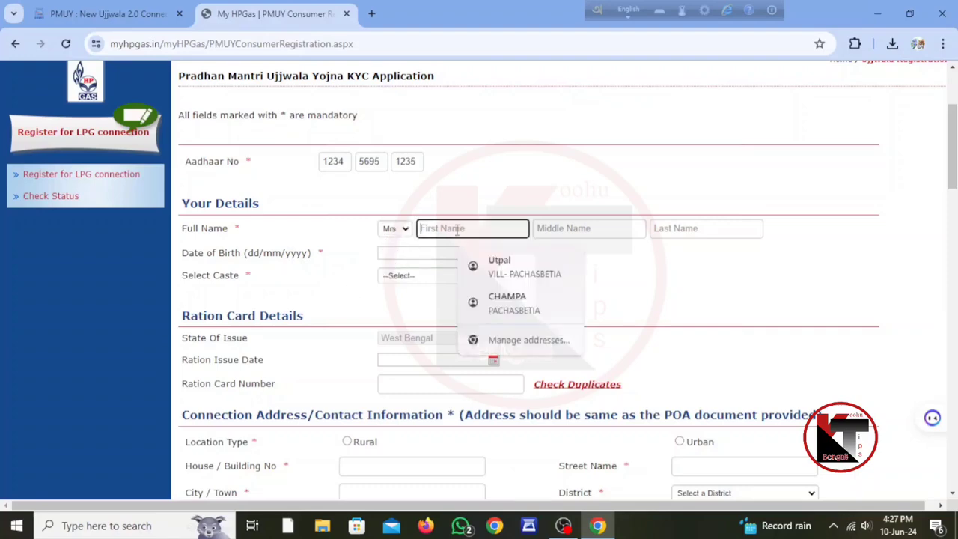
pyautogui.click(582, 227)
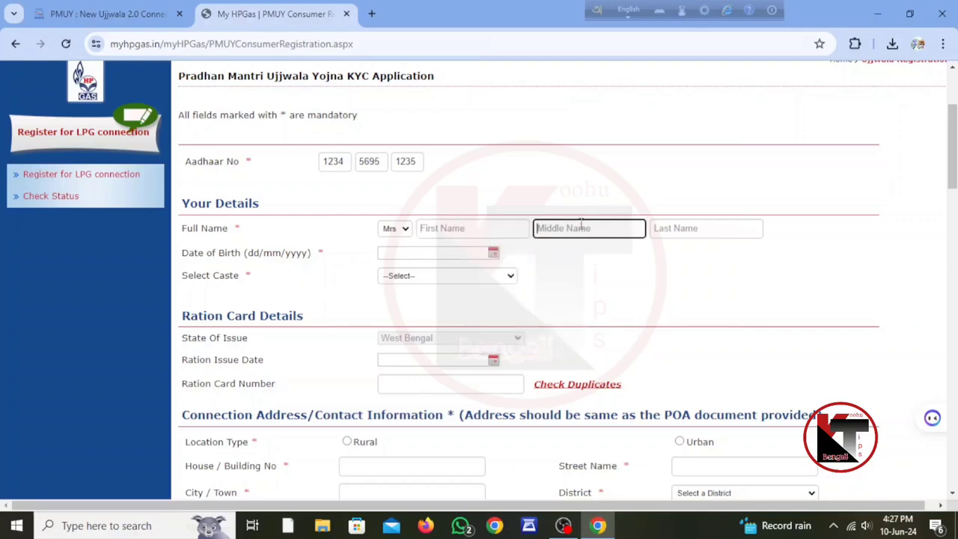
pyautogui.click(677, 226)
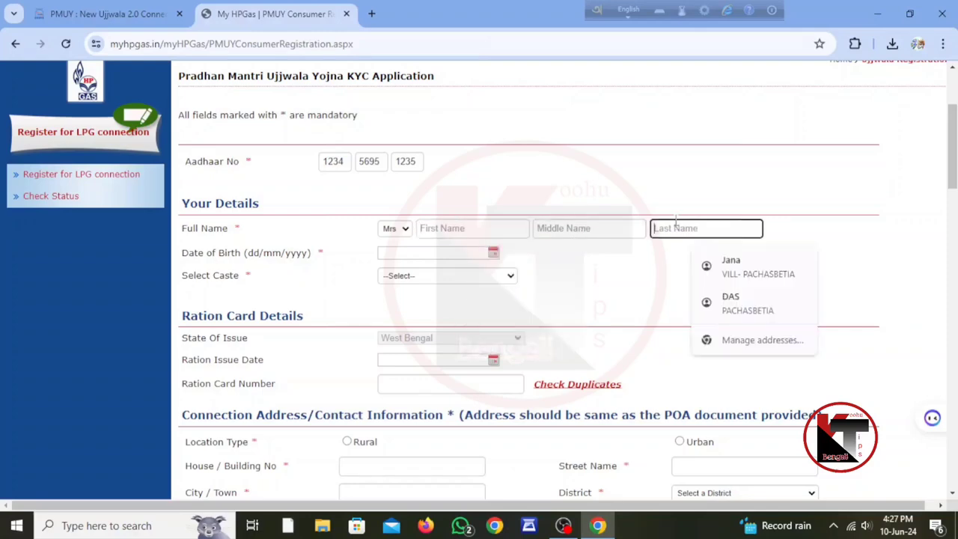
# - Set the date of birth to 01/01/2009 in the calendar
pyautogui.click(493, 257)
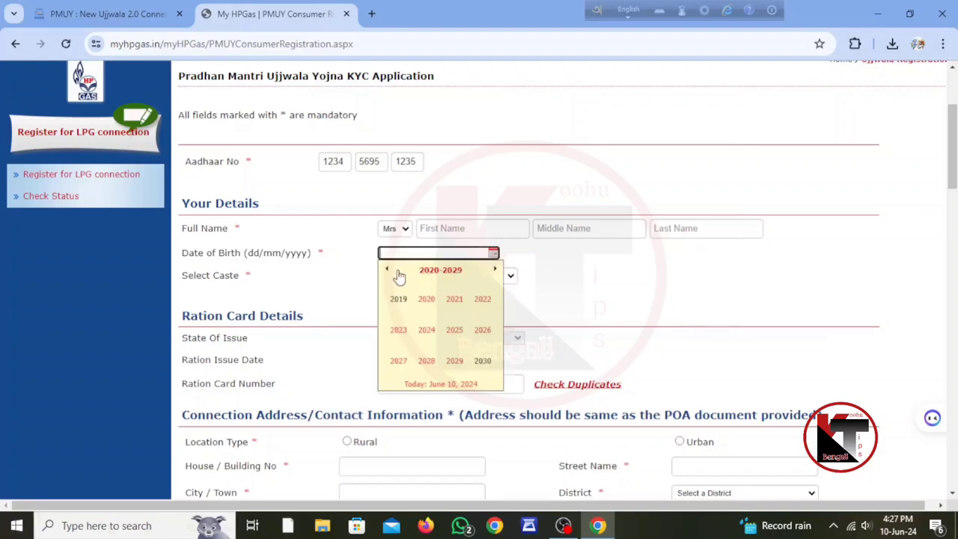
pyautogui.click(387, 270)
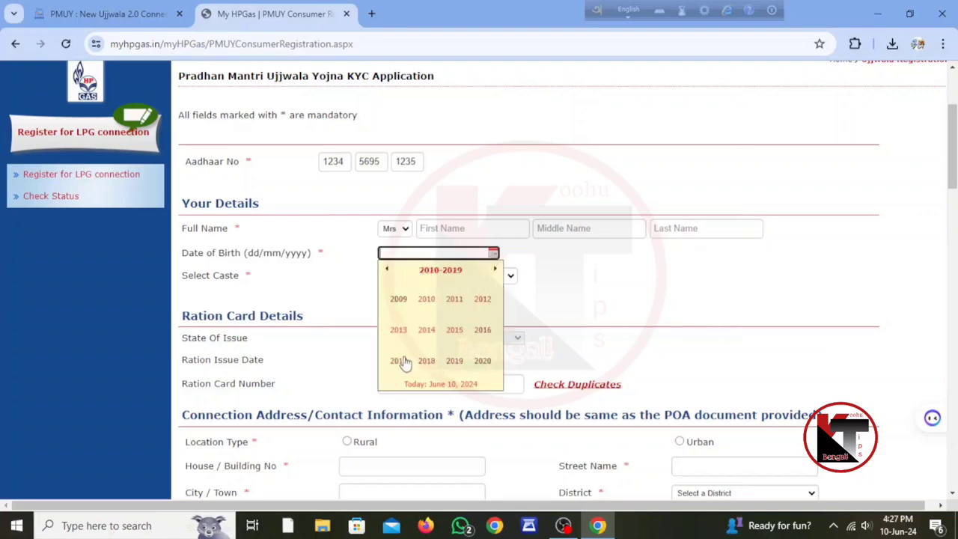
pyautogui.click(399, 299)
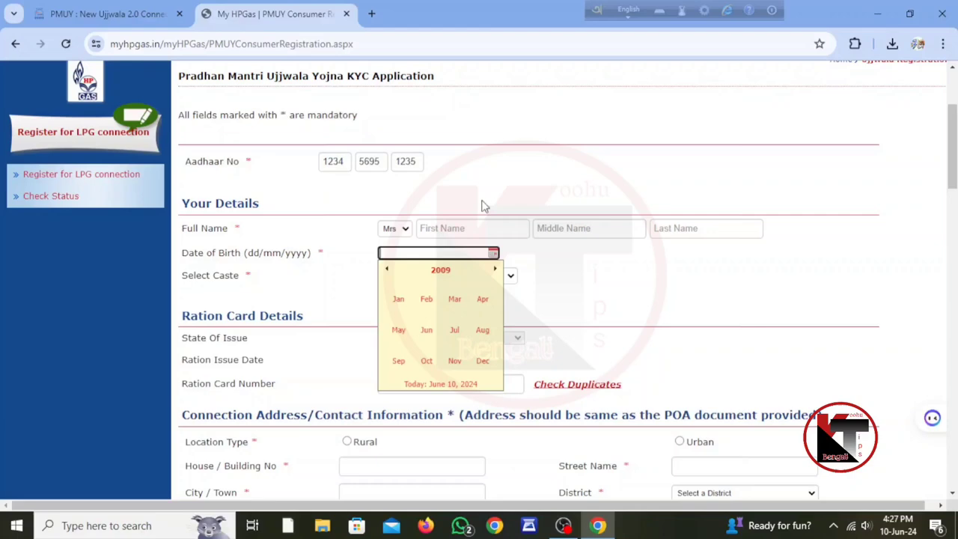
pyautogui.click(399, 304)
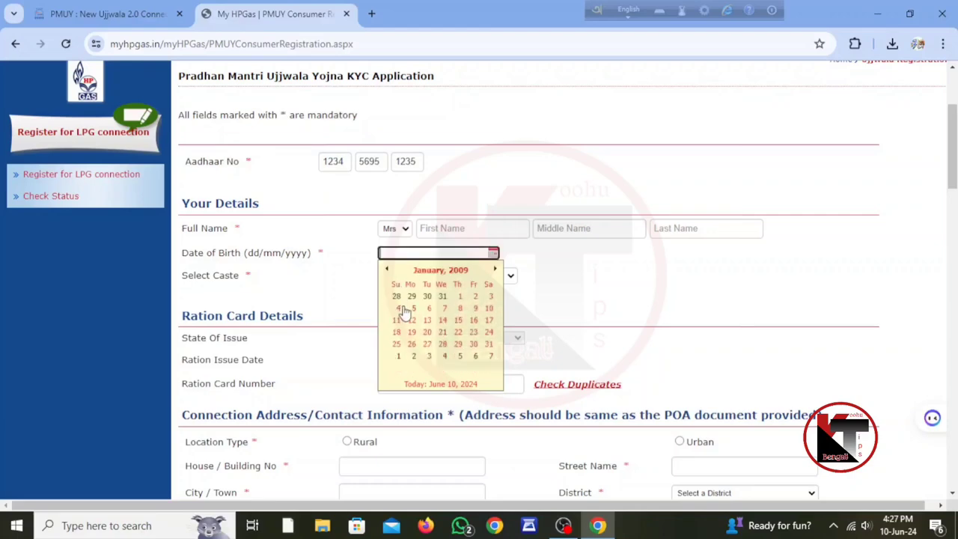
pyautogui.click(460, 297)
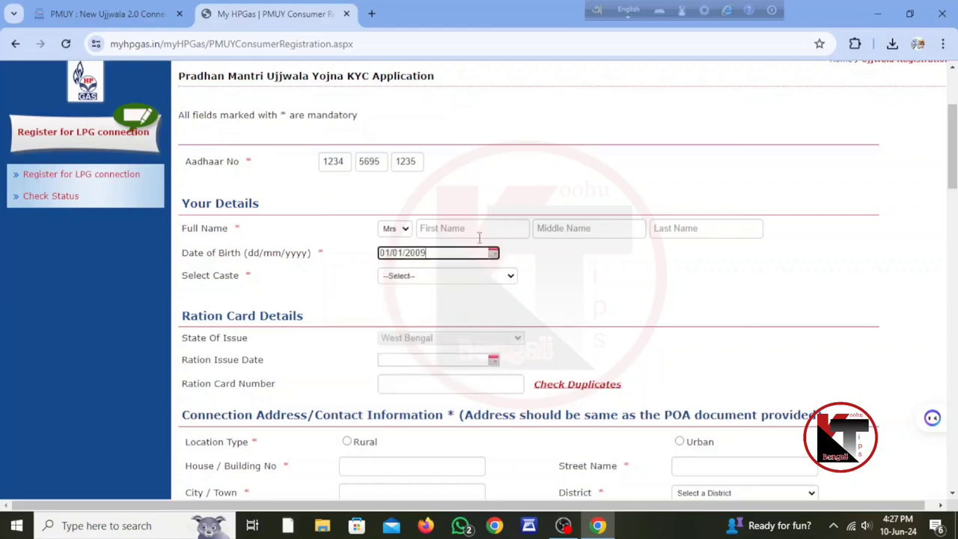
# - Select SC - Scheduled Caste as the caste category
pyautogui.click(487, 278)
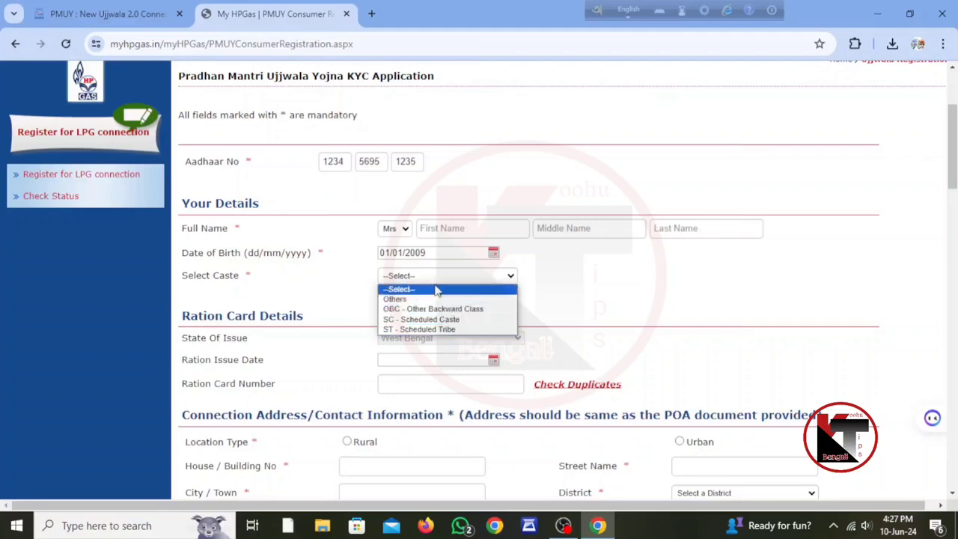
pyautogui.click(422, 319)
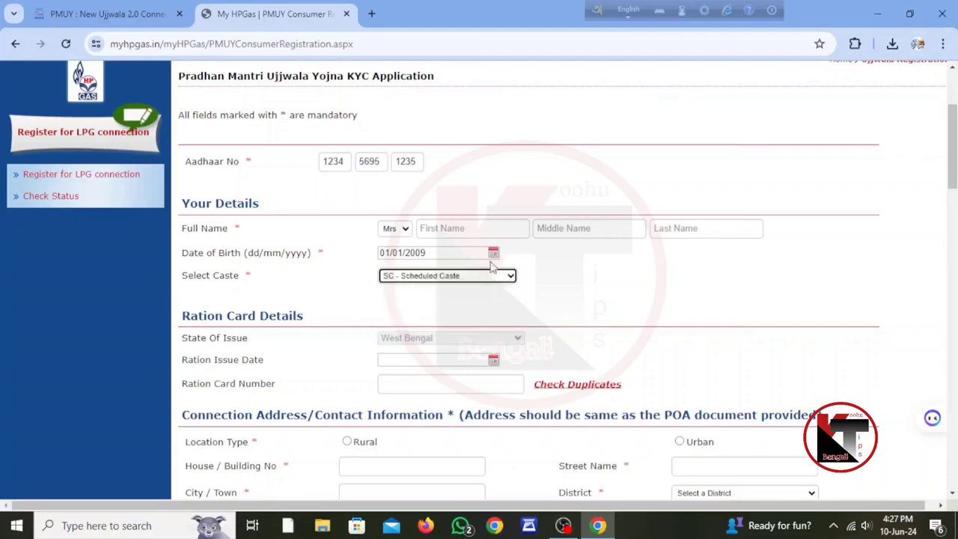
pyautogui.scroll(-2, 554, 252)
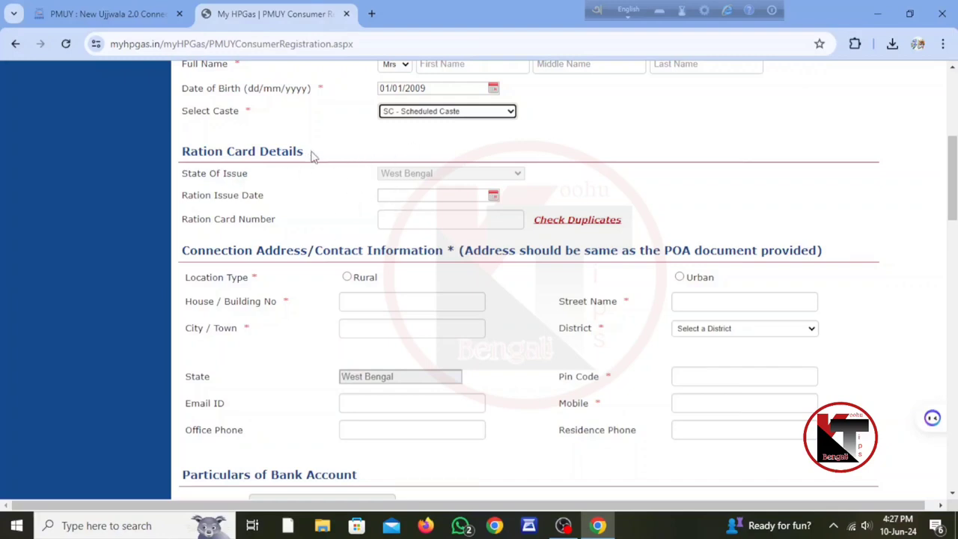
pyautogui.scroll(3, 359, 229)
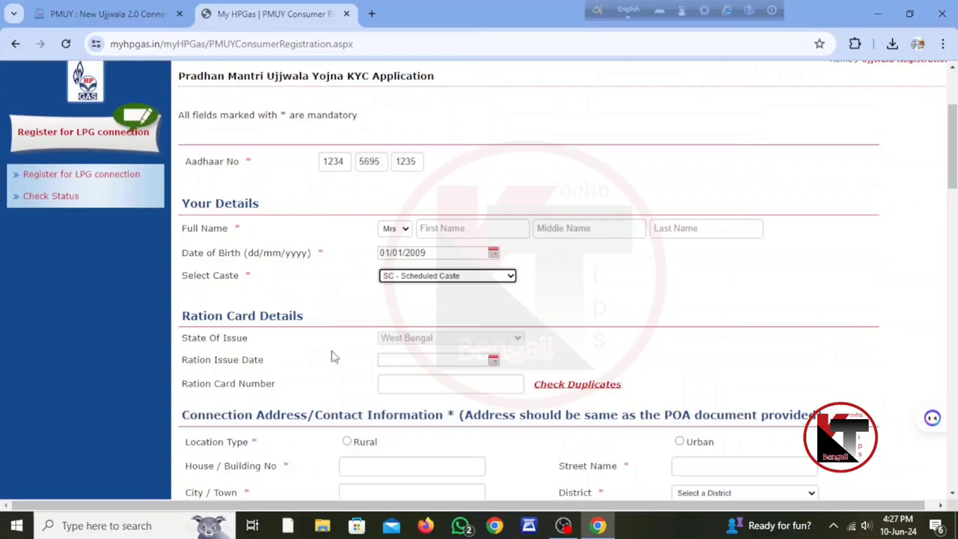
pyautogui.scroll(-3, 334, 358)
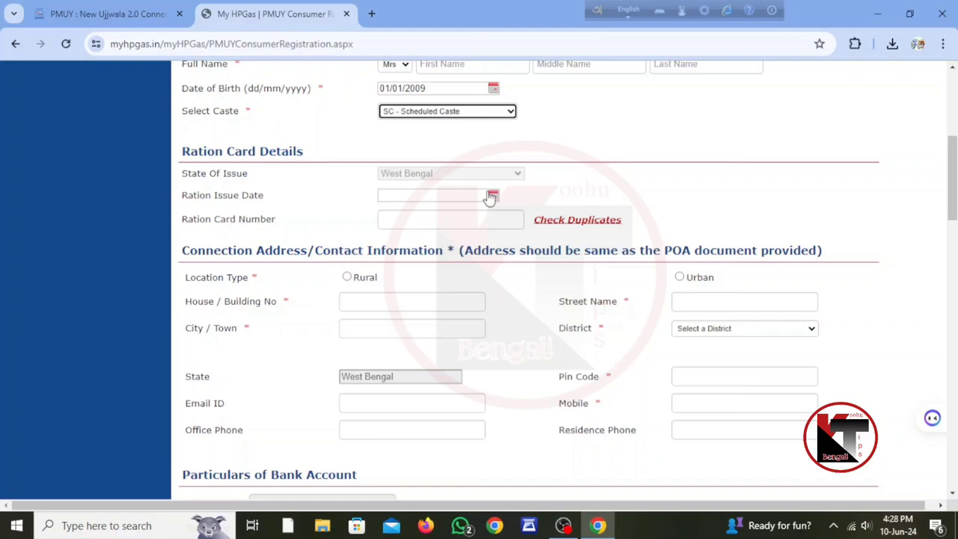
# - Visit the Ration Card Number field and set Location Type to Rural
pyautogui.click(434, 224)
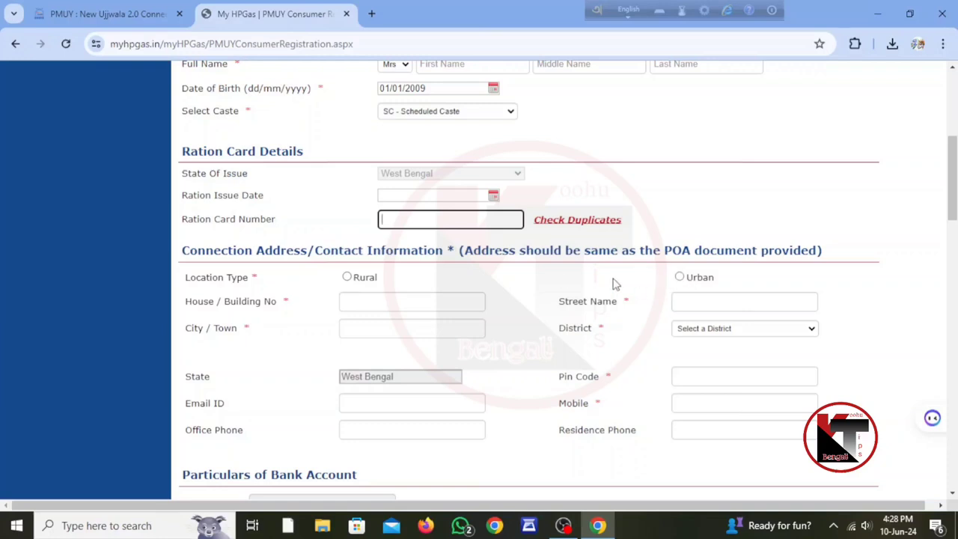
pyautogui.click(358, 283)
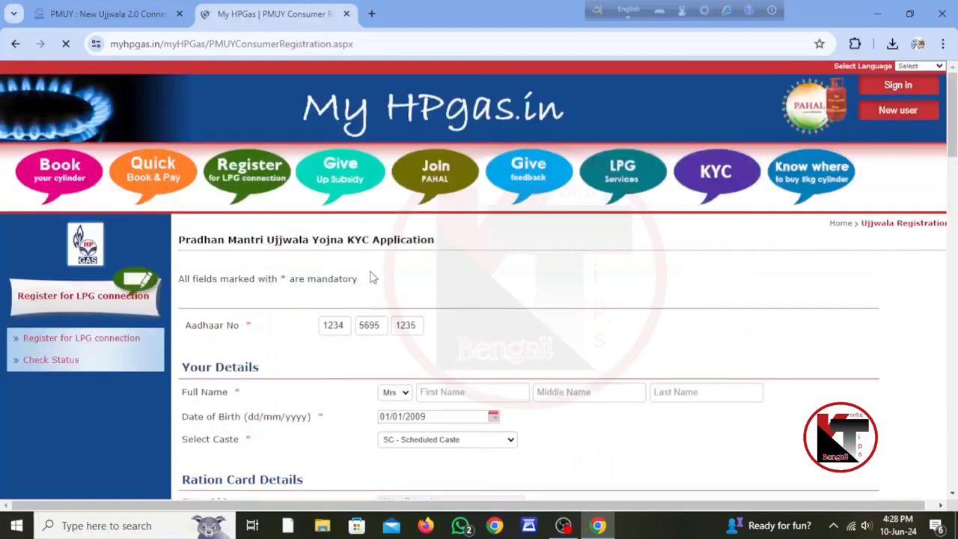
pyautogui.scroll(-2, 369, 278)
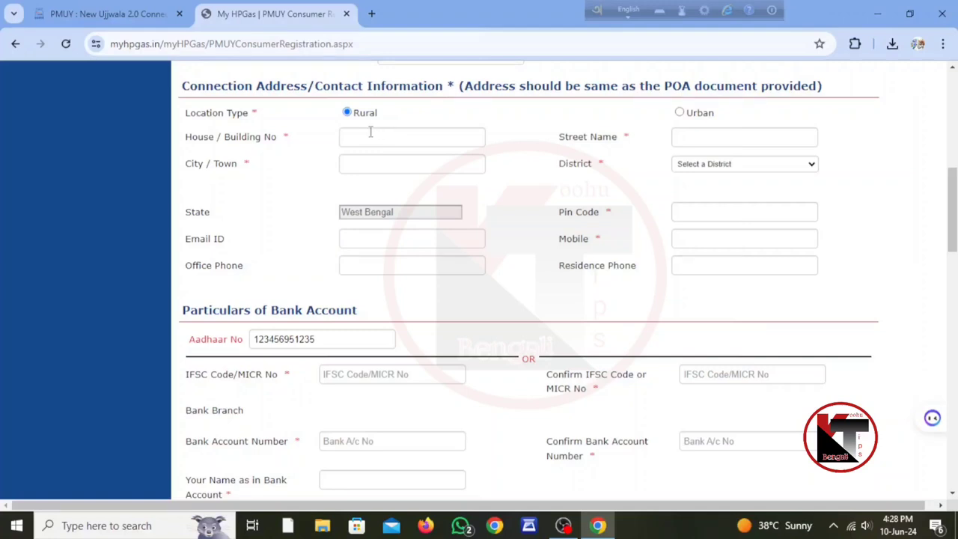
# - Visit the house number, street and city fields, then set the district to Paschim Medinipur
pyautogui.click(370, 132)
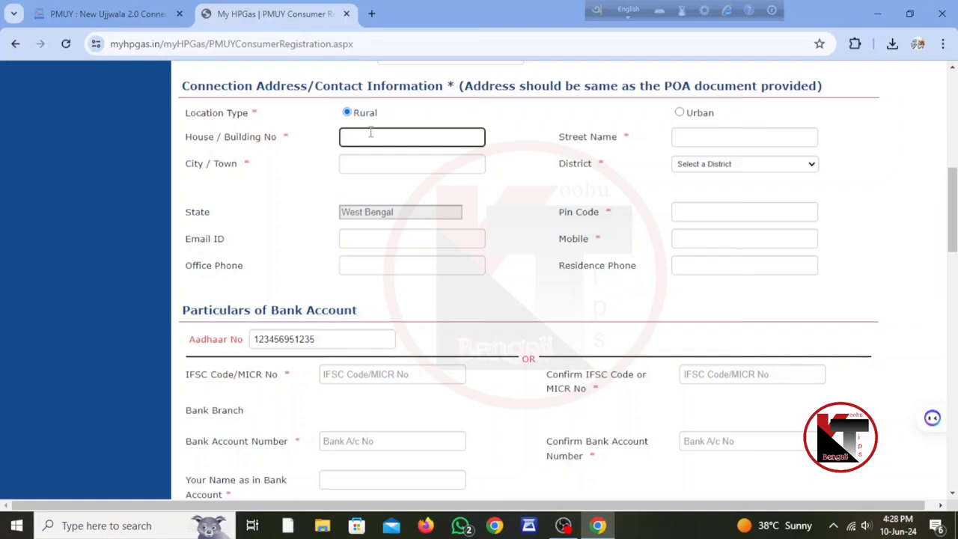
pyautogui.click(683, 135)
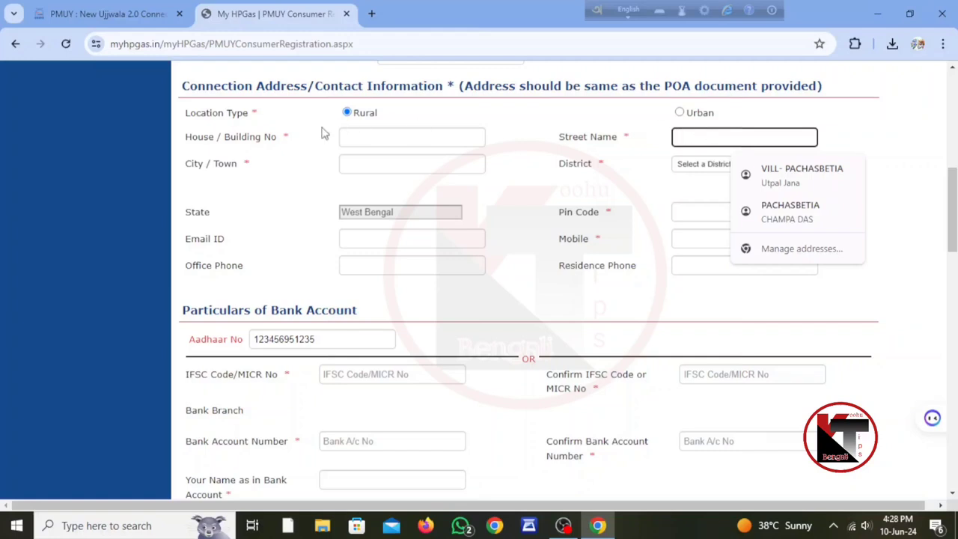
pyautogui.click(415, 164)
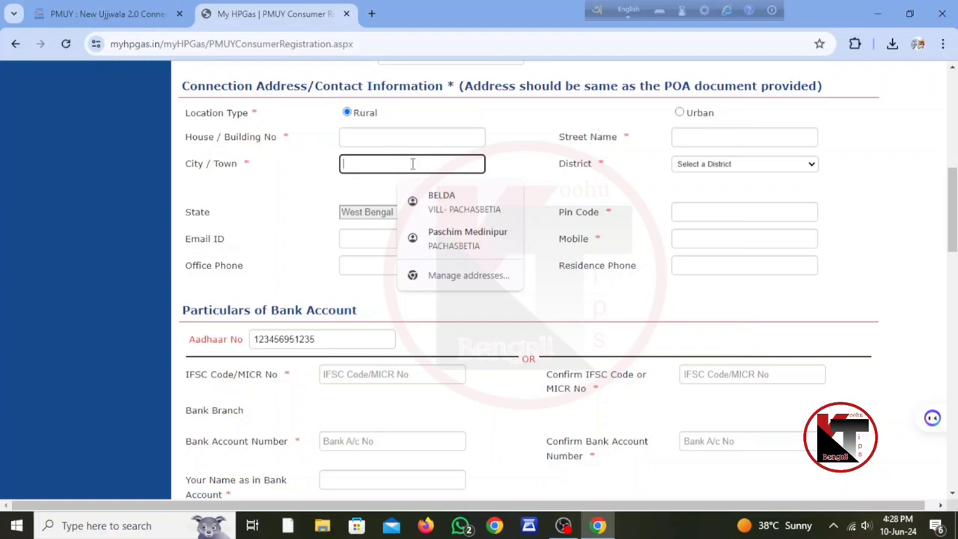
pyautogui.click(704, 164)
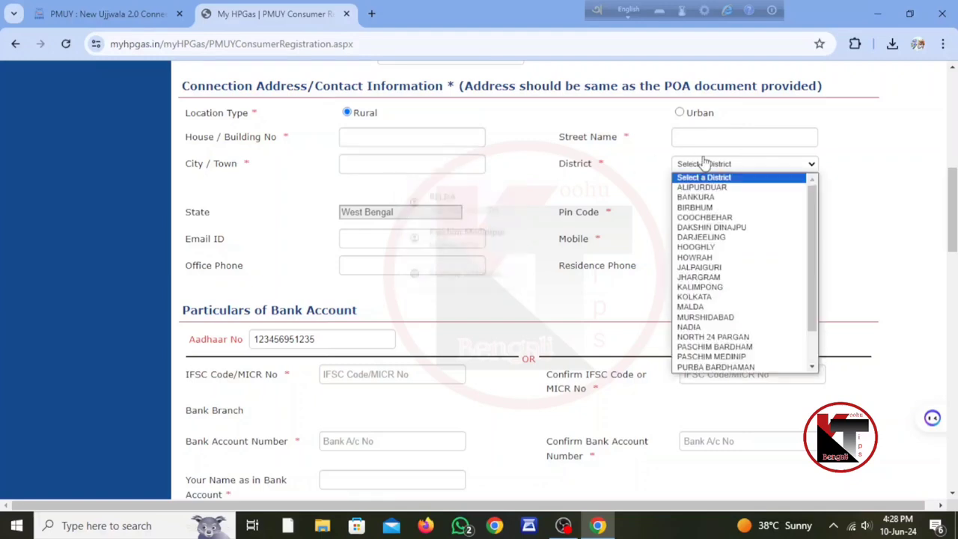
pyautogui.click(715, 357)
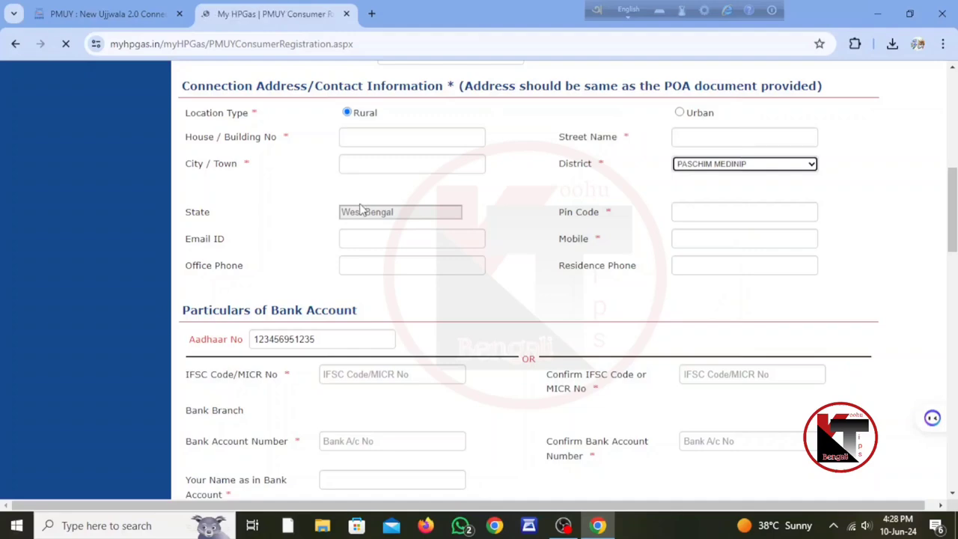
pyautogui.scroll(-4, 507, 303)
pyautogui.scroll(-5, 507, 303)
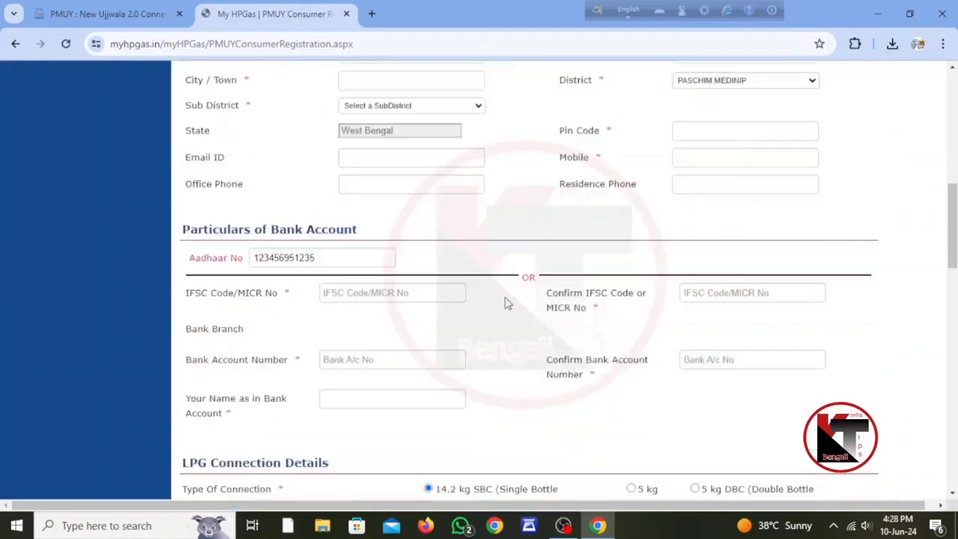
pyautogui.scroll(2, 488, 283)
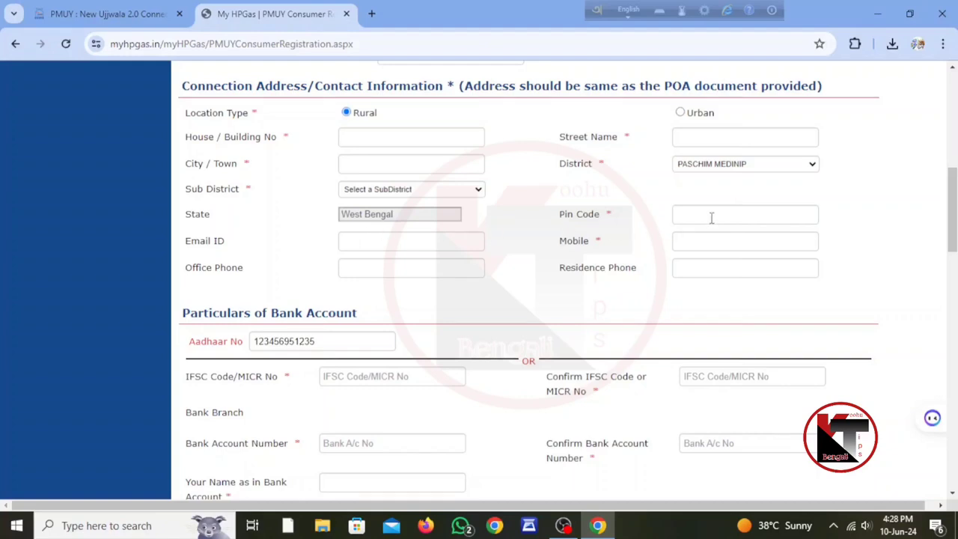
# - Choose Narayangarh as the Sub District
pyautogui.click(407, 193)
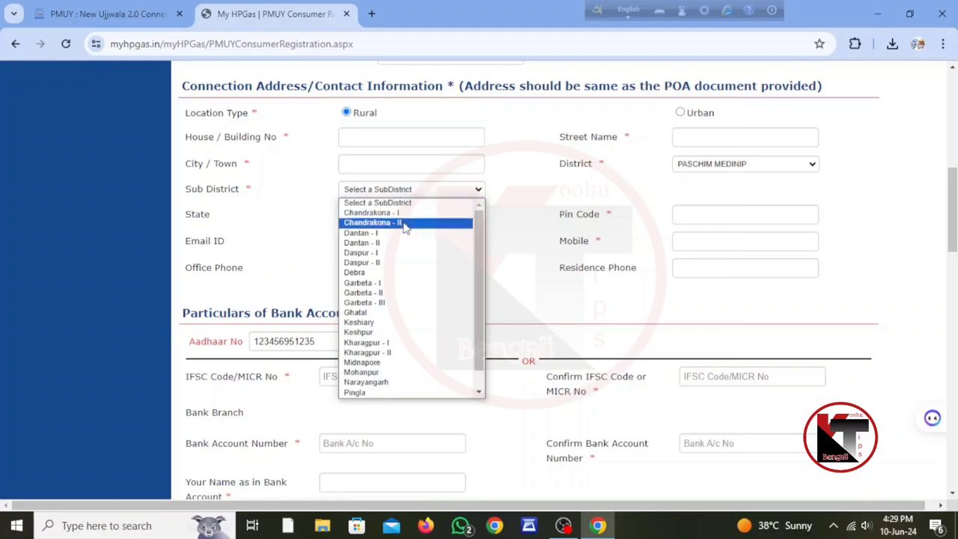
pyautogui.click(366, 382)
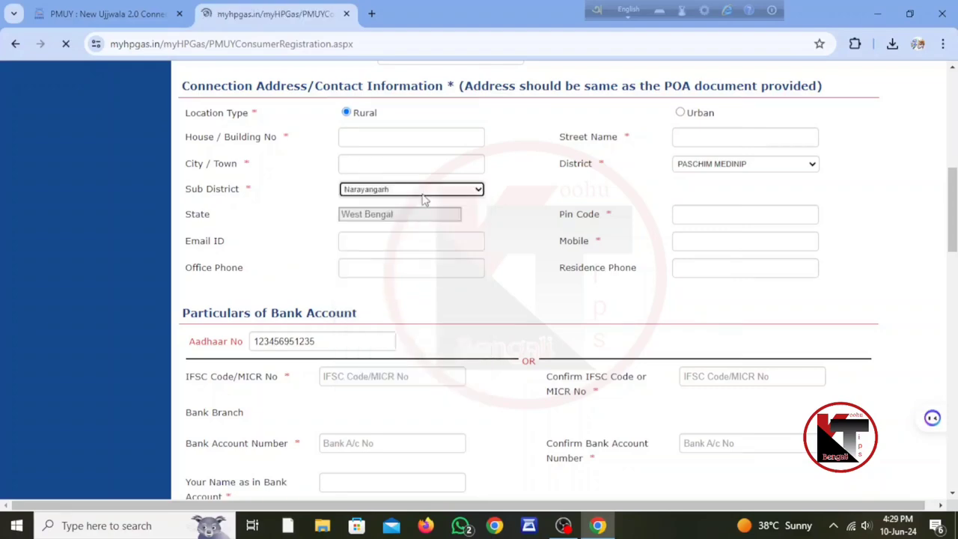
pyautogui.scroll(-5, 500, 234)
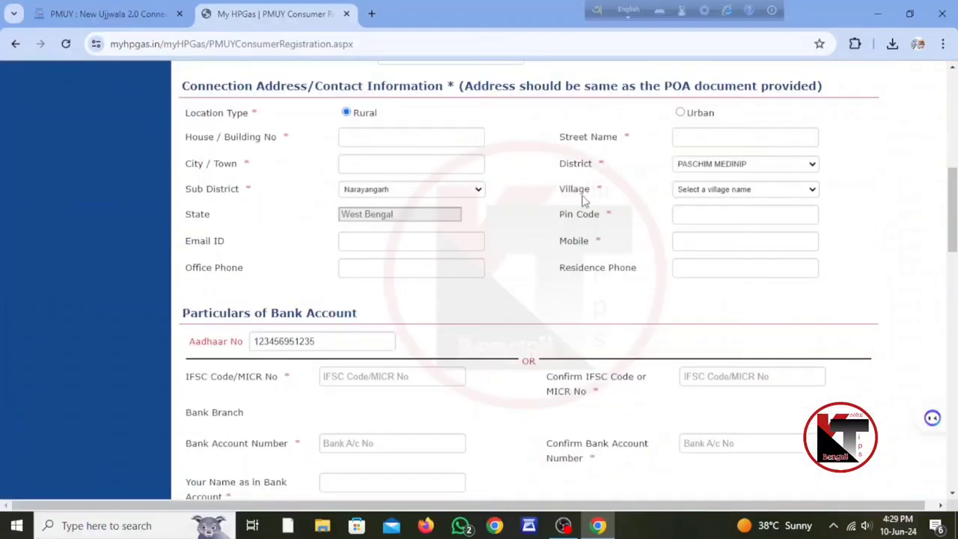
# - Pick Pachashbetiya from the Village list
pyautogui.click(707, 190)
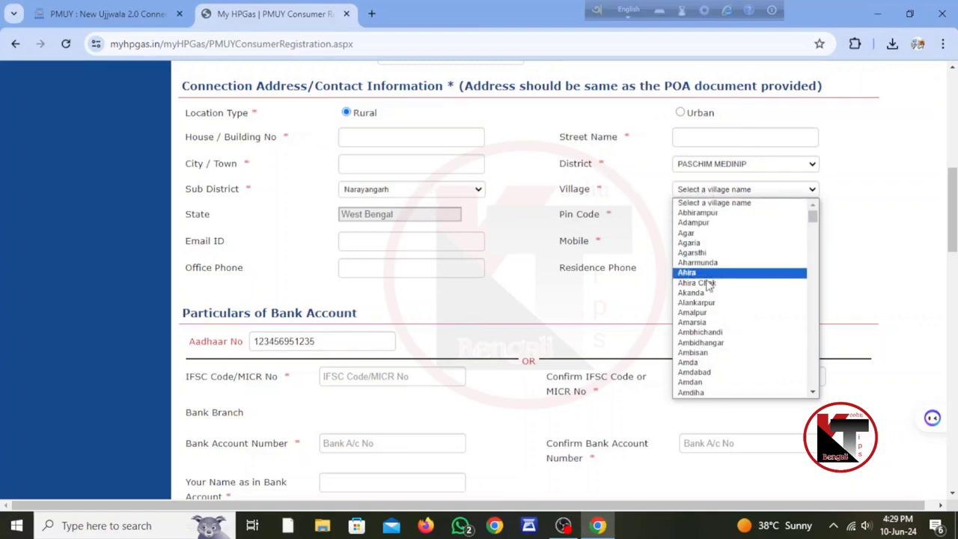
pyautogui.scroll(-8, 697, 329)
pyautogui.scroll(-15, 697, 329)
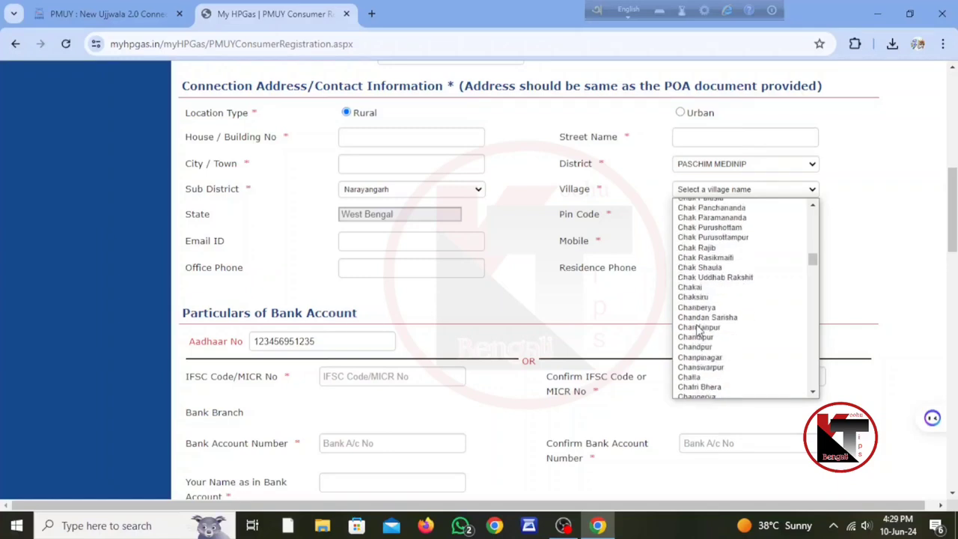
pyautogui.scroll(-10, 698, 330)
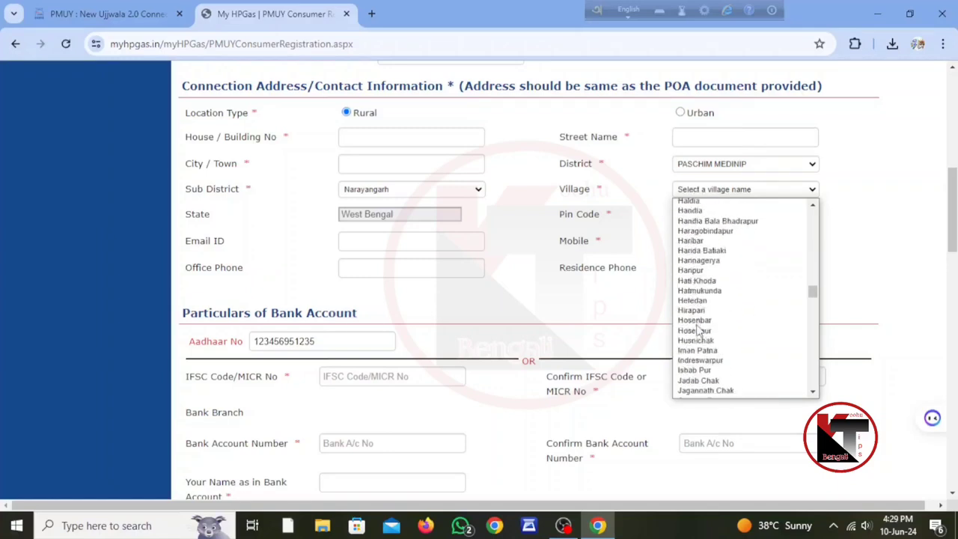
pyautogui.scroll(-15, 698, 330)
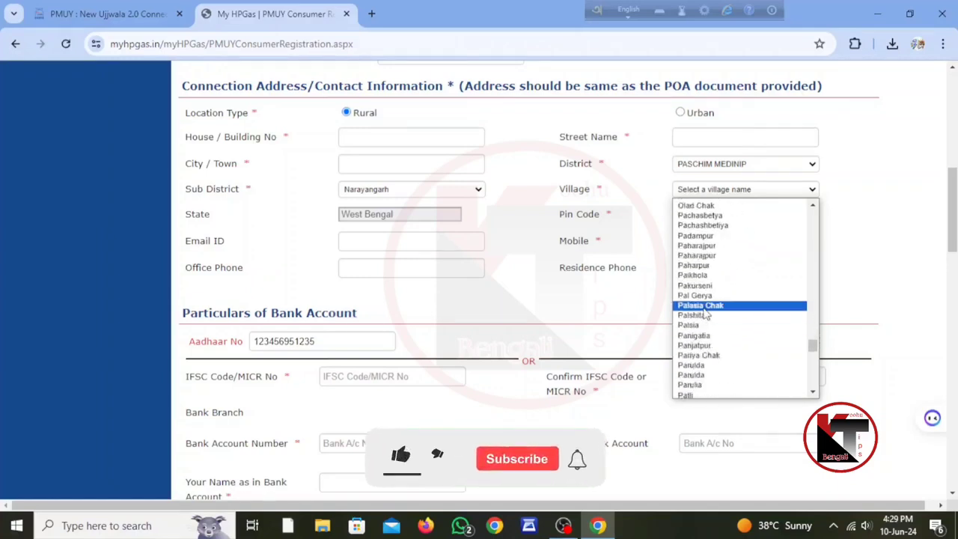
pyautogui.click(713, 225)
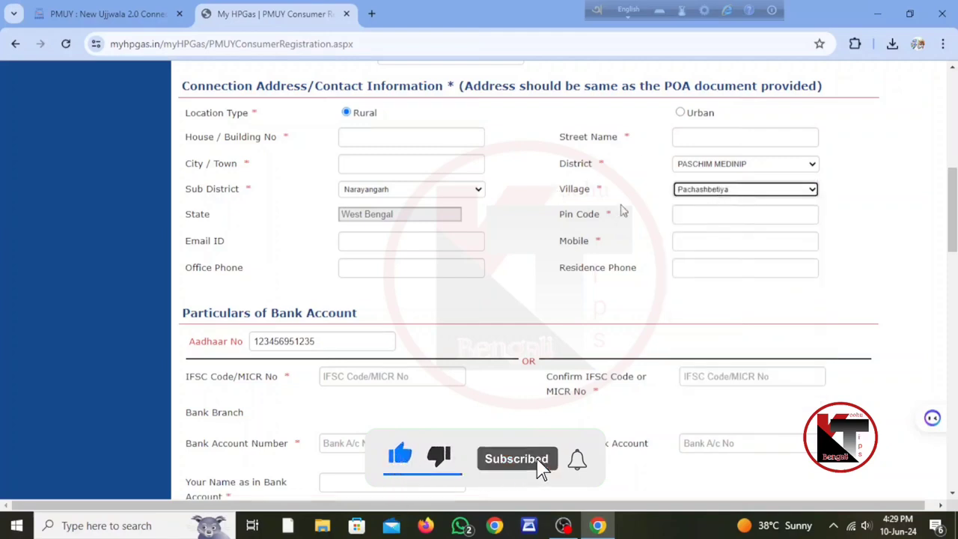
# - Enter Pin Code 721424, then move to Mobile and select the Aadhaar number
pyautogui.click(718, 213)
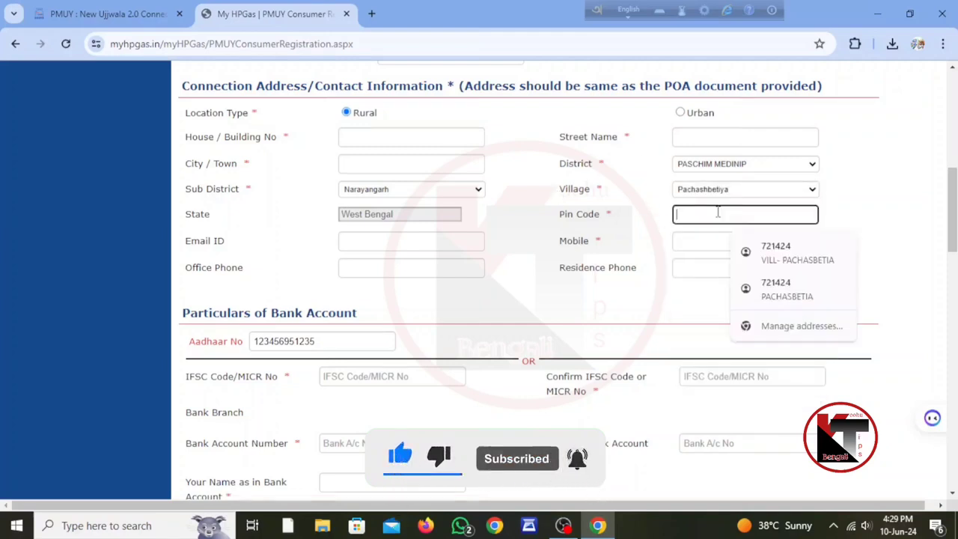
pyautogui.write('721424')
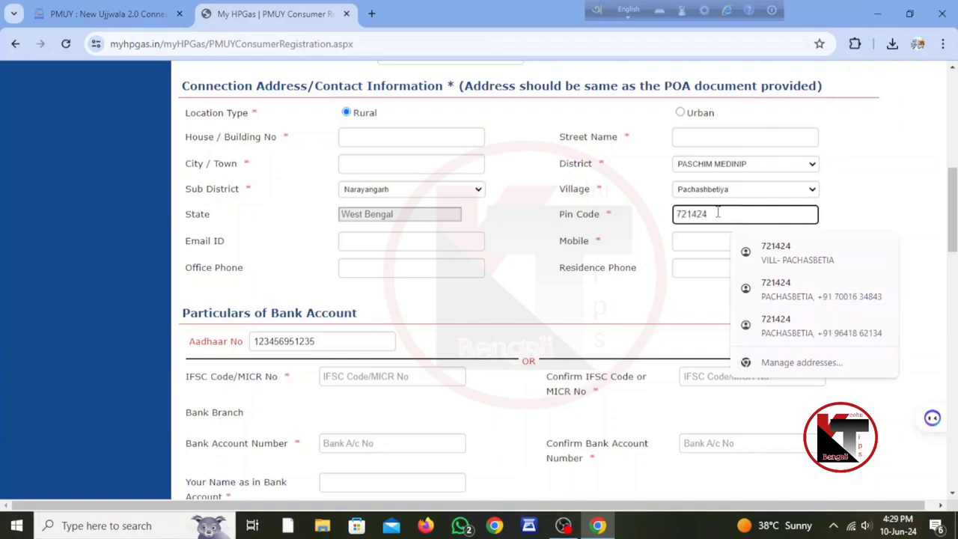
pyautogui.click(528, 264)
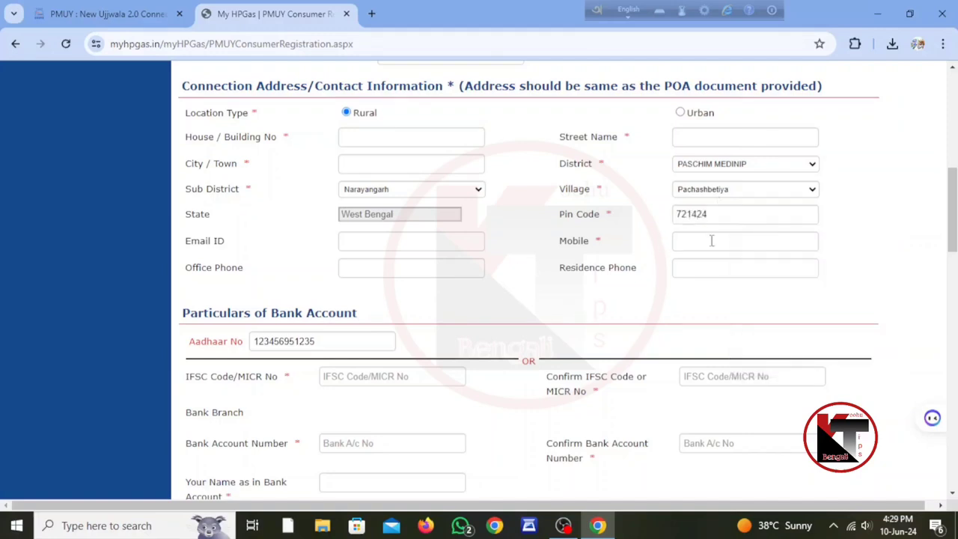
pyautogui.click(712, 240)
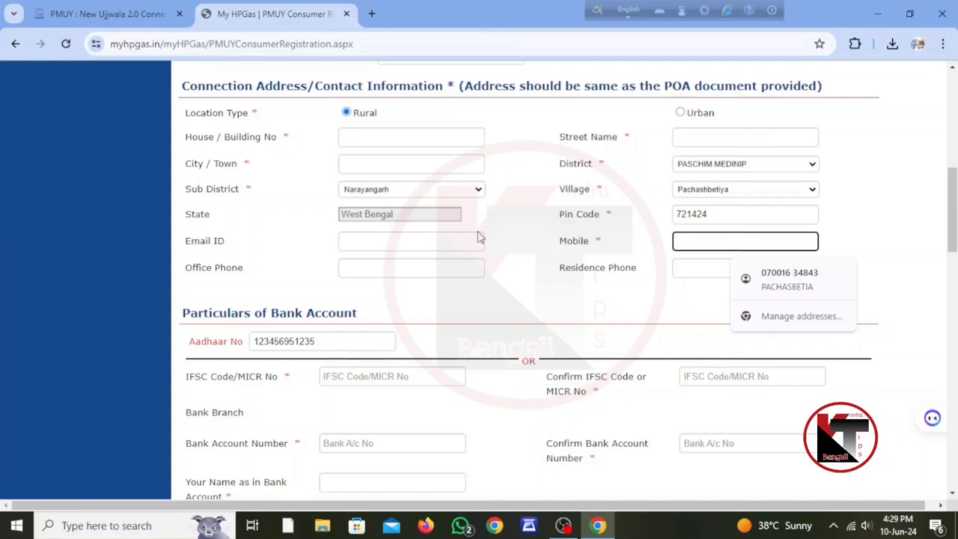
pyautogui.click(315, 339)
pyautogui.doubleClick(314, 340)
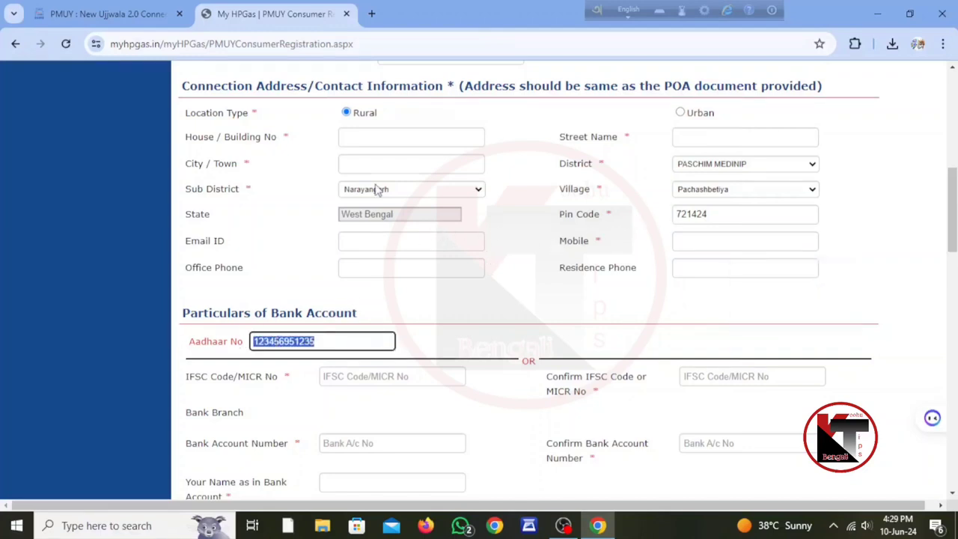
# - Enter the bank's IFSC/MICR code in the IFSC Code field
pyautogui.scroll(-2, 512, 307)
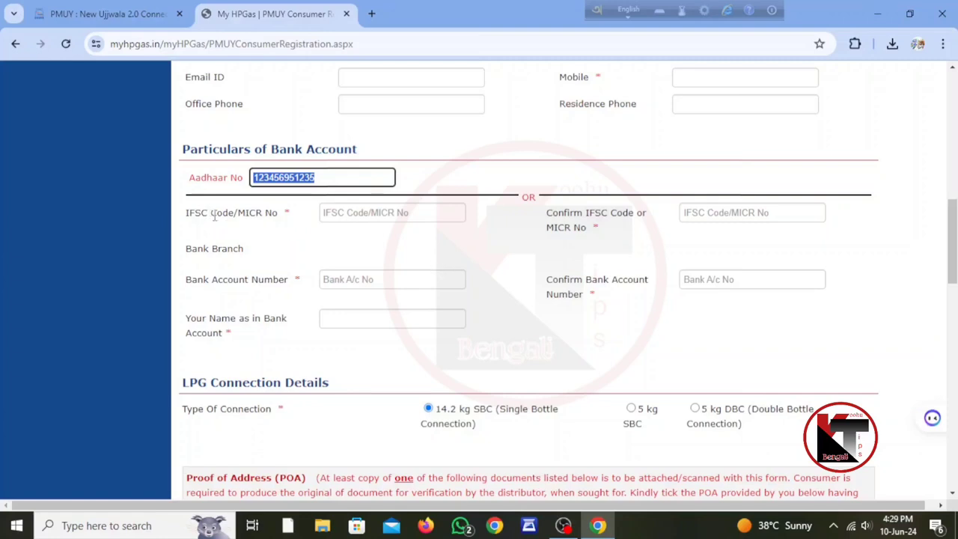
pyautogui.click(348, 215)
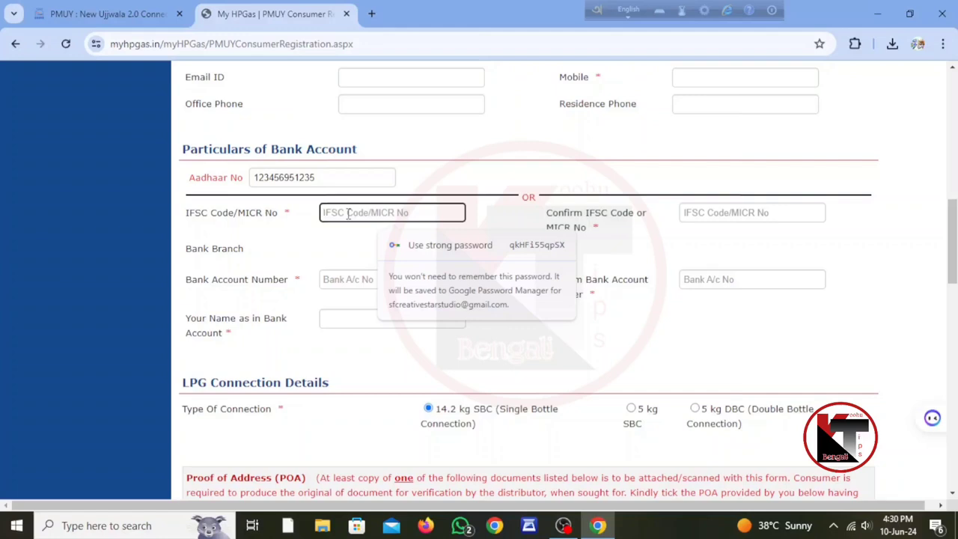
pyautogui.write('••')
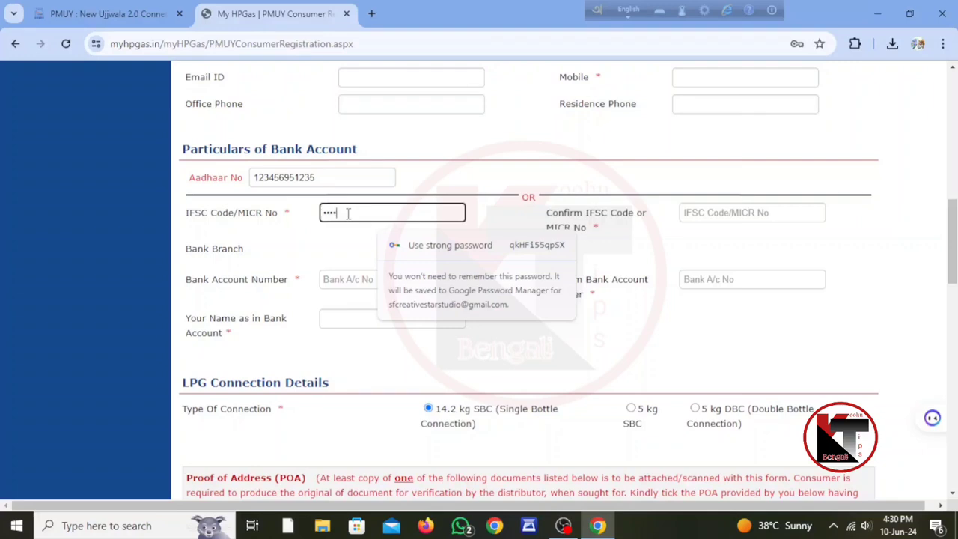
pyautogui.write('••')
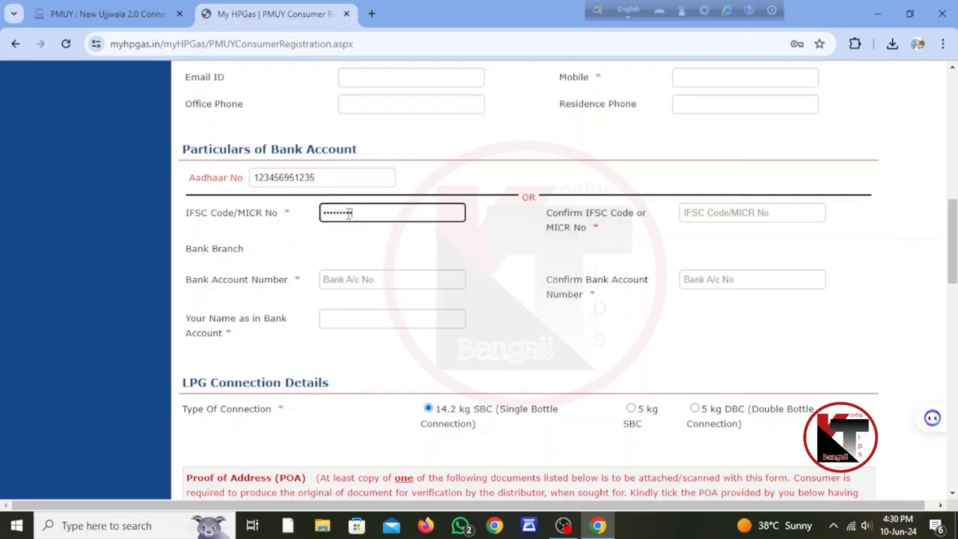
pyautogui.click(429, 246)
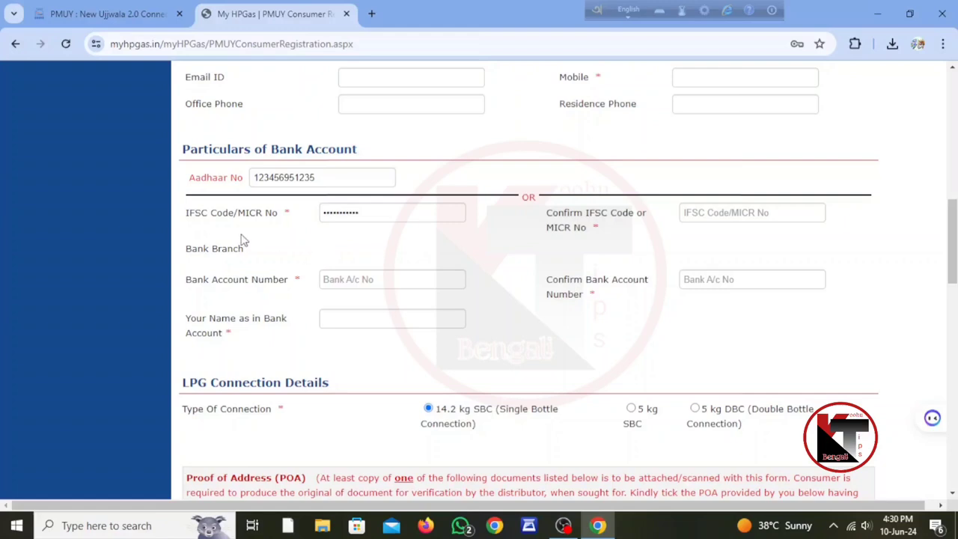
pyautogui.click(373, 216)
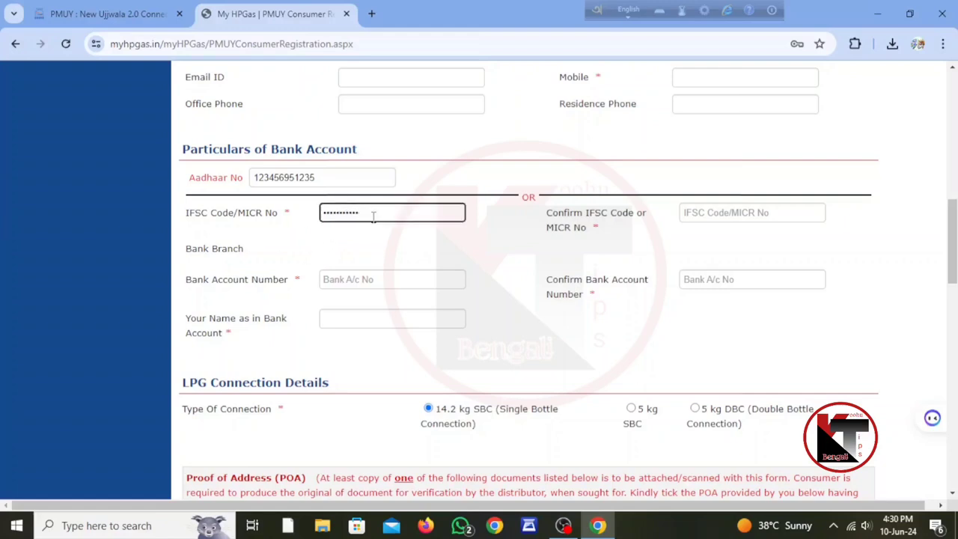
# - Visit the Bank Account Number, Your Name and Confirm Bank Account Number fields
pyautogui.click(350, 279)
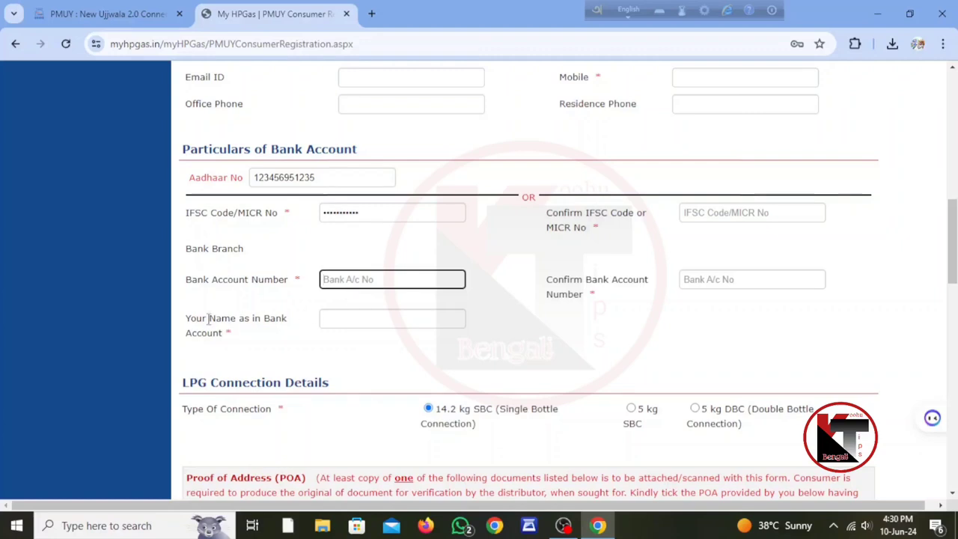
pyautogui.click(341, 322)
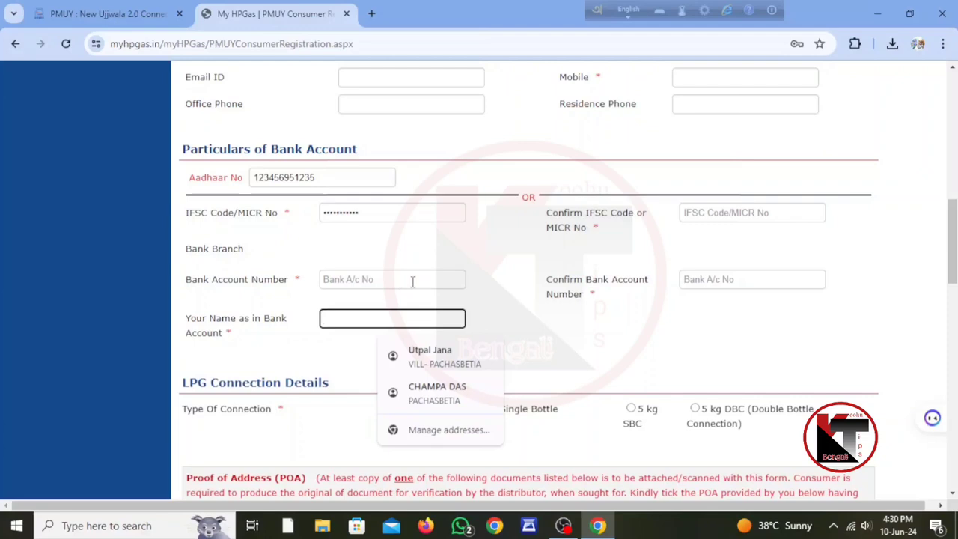
pyautogui.click(754, 280)
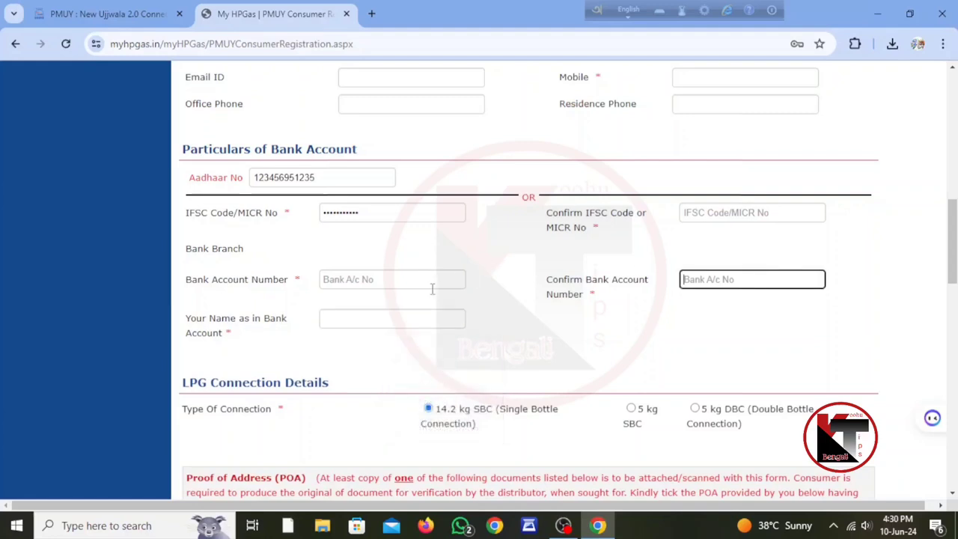
pyautogui.scroll(-2, 558, 289)
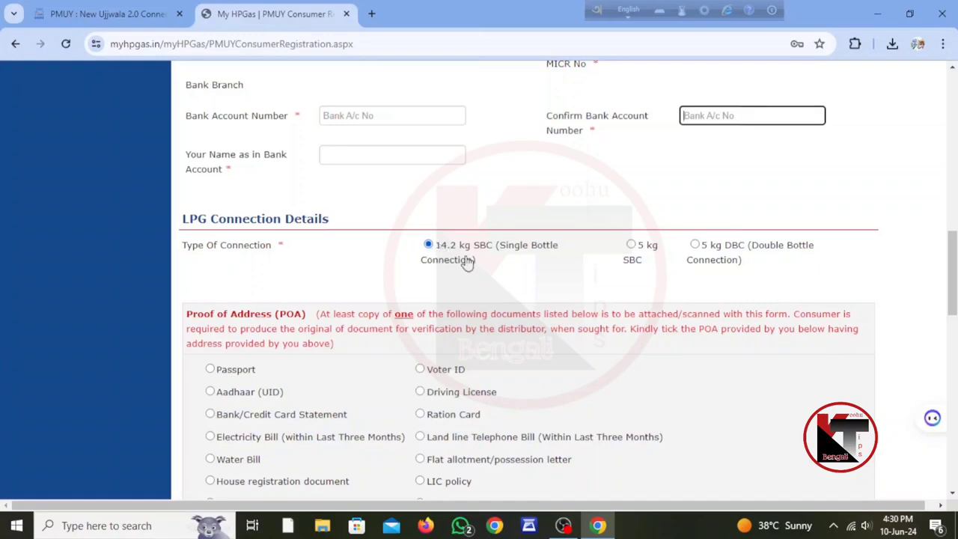
# - Choose Voter ID under Proof of Address and focus the Address Proof ID box
pyautogui.scroll(-2, 465, 261)
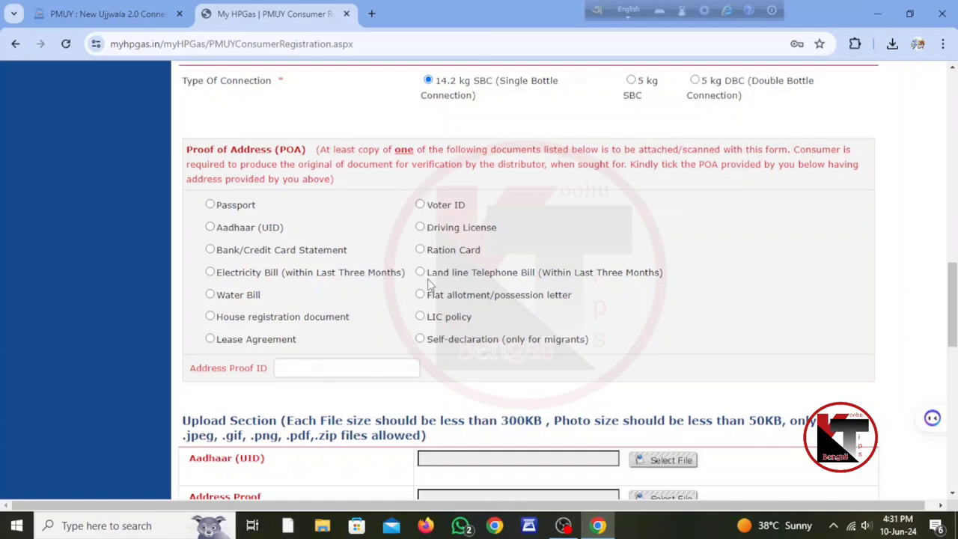
pyautogui.click(420, 205)
pyautogui.click(306, 370)
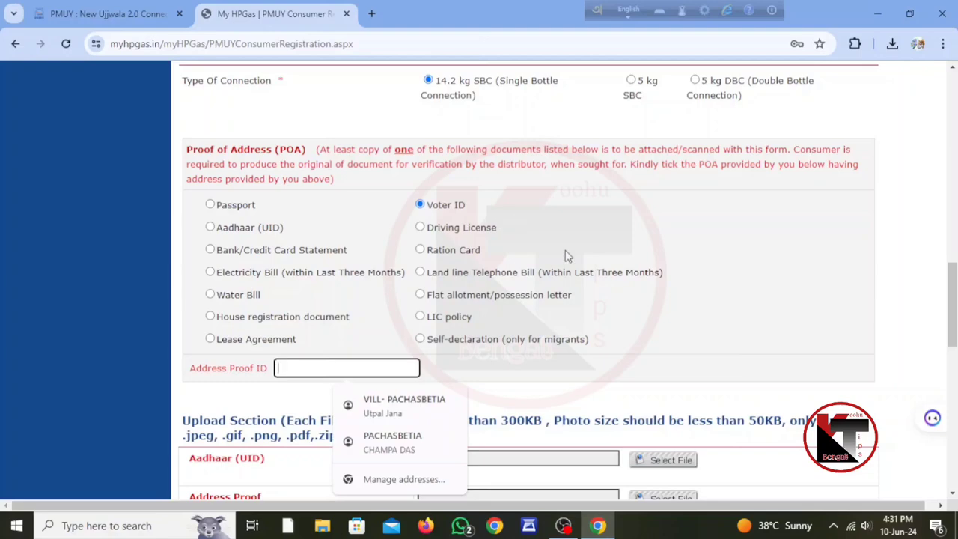
pyautogui.scroll(-5, 567, 250)
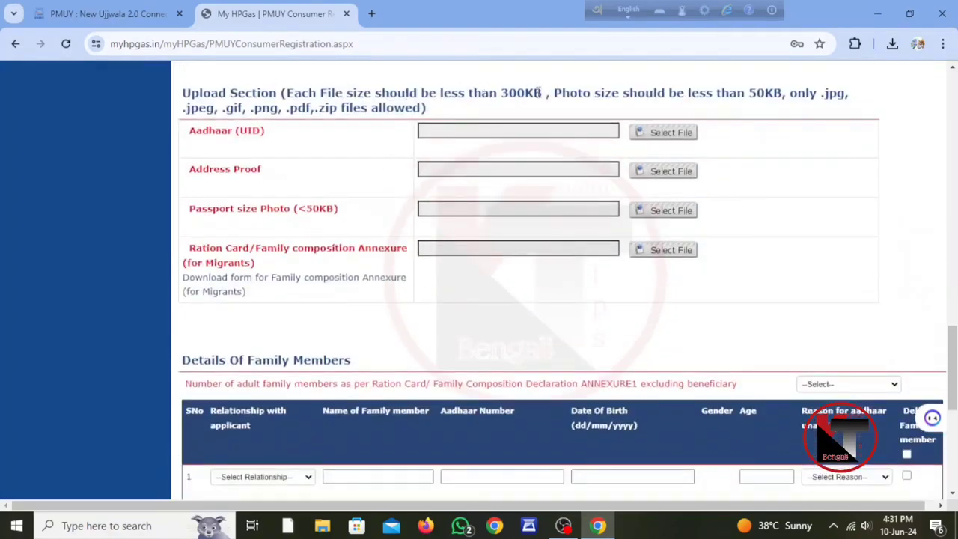
pyautogui.moveTo(553, 91); pyautogui.dragTo(443, 93)
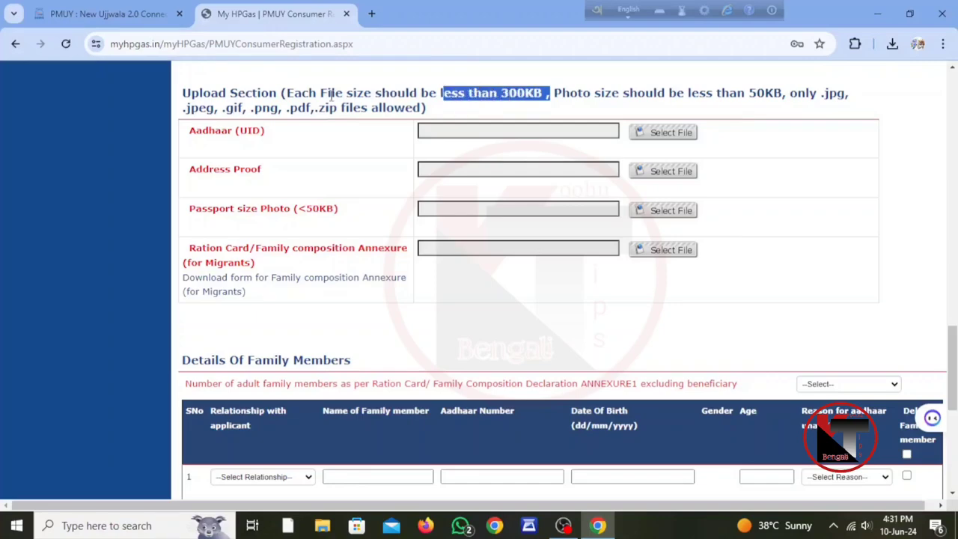
pyautogui.moveTo(282, 95); pyautogui.dragTo(309, 93)
pyautogui.moveTo(306, 93); pyautogui.dragTo(471, 89)
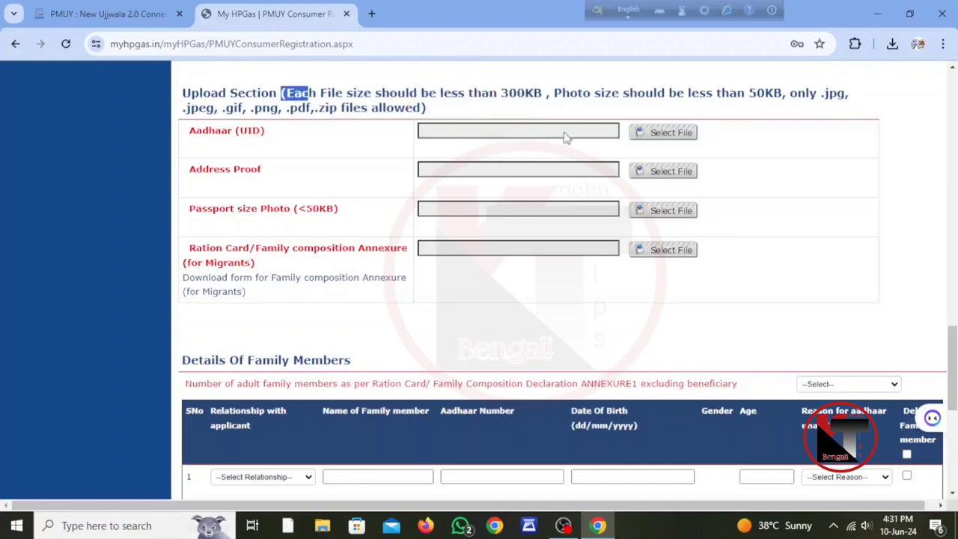
pyautogui.click(577, 96)
pyautogui.moveTo(552, 91); pyautogui.dragTo(787, 93)
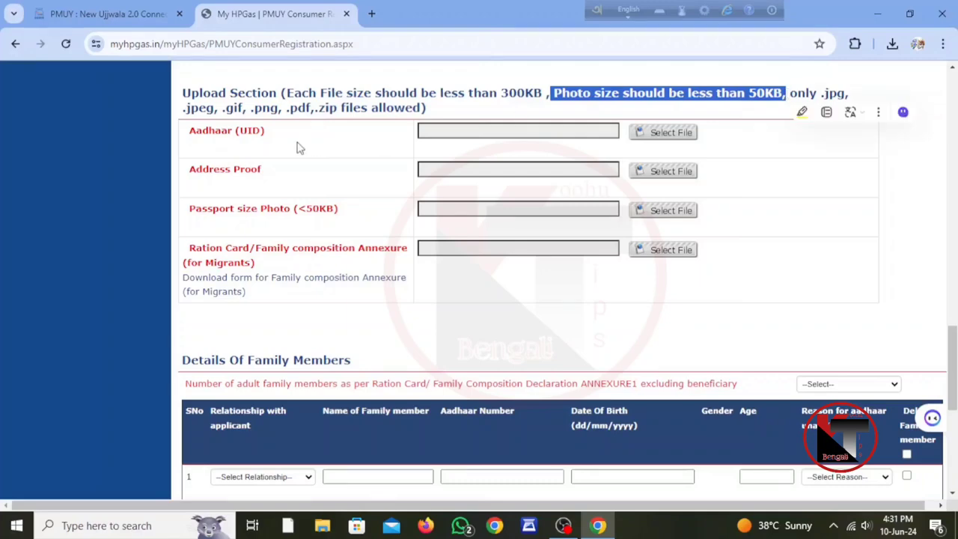
pyautogui.click(463, 116)
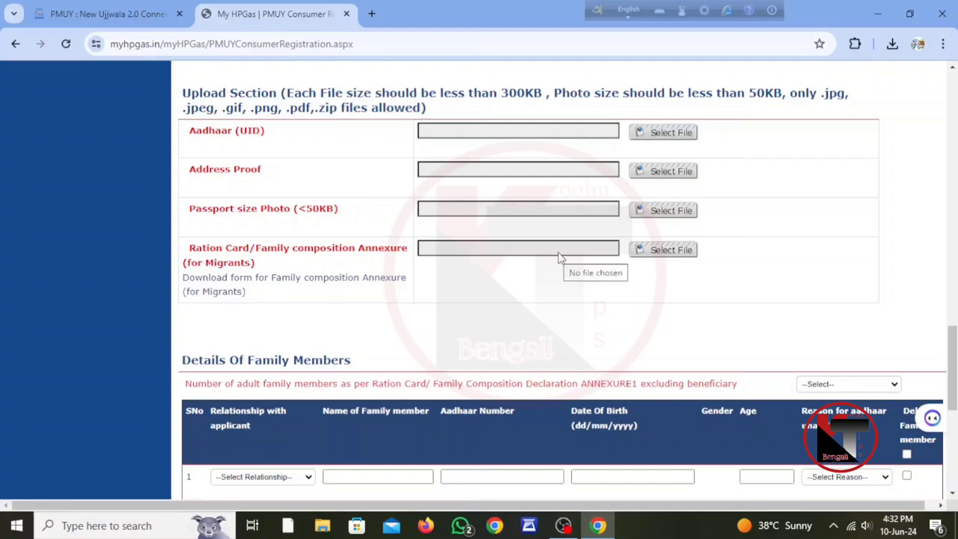
pyautogui.scroll(-2, 558, 255)
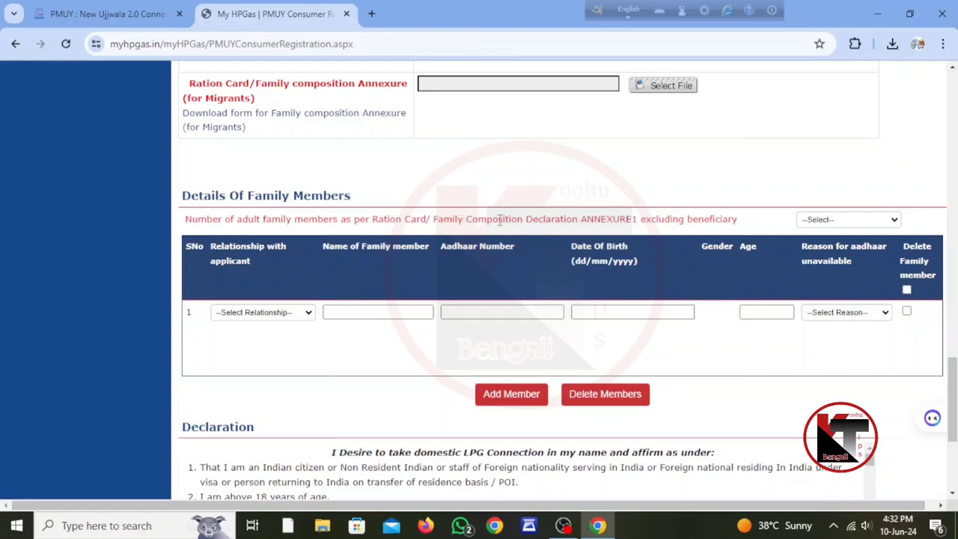
# - Set 3 adult family members, make row 1's relationship HUSBAND, and check the Reason list
pyautogui.click(854, 221)
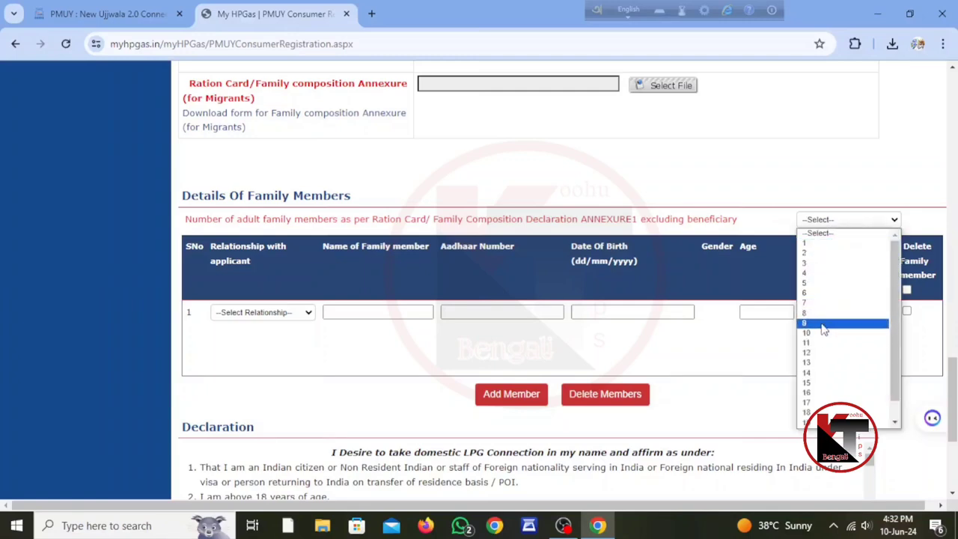
pyautogui.click(820, 263)
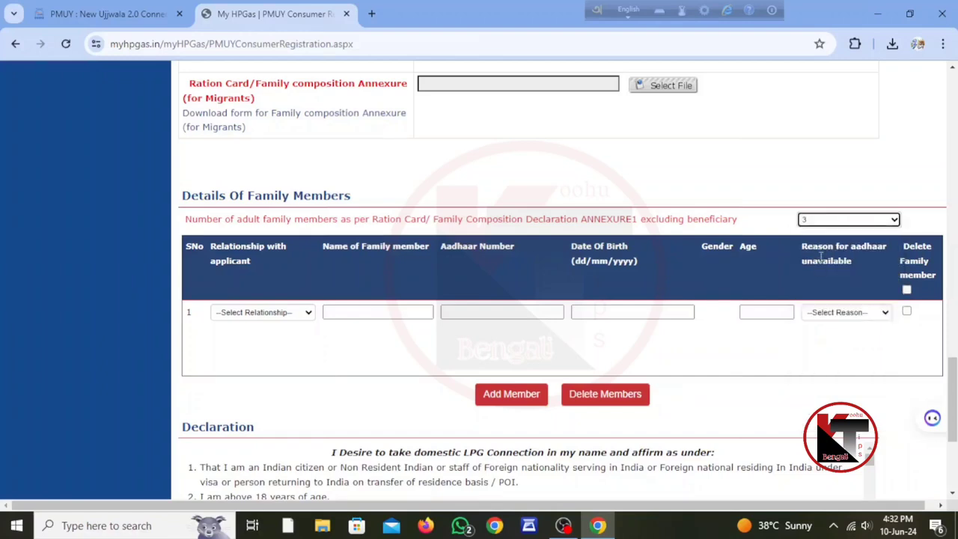
pyautogui.click(350, 312)
pyautogui.click(274, 318)
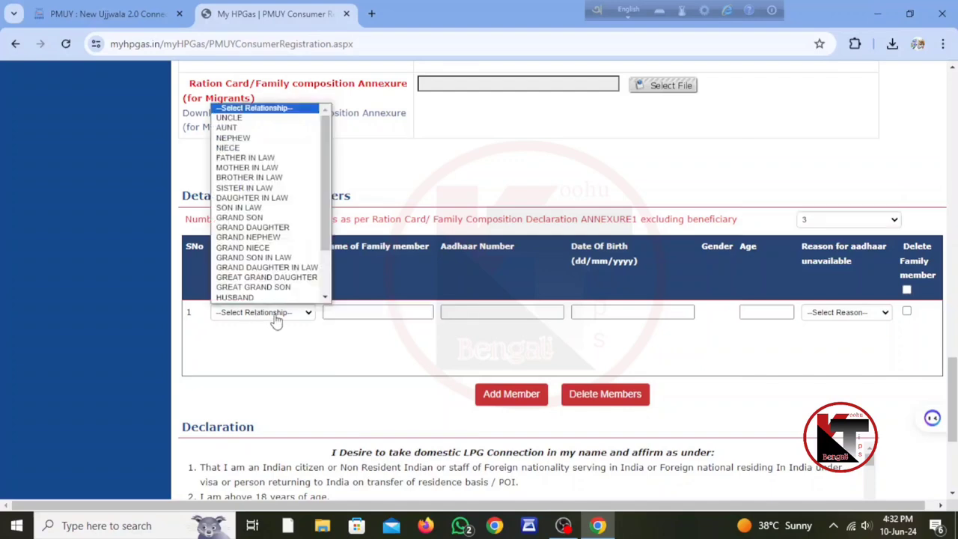
pyautogui.scroll(-1, 259, 234)
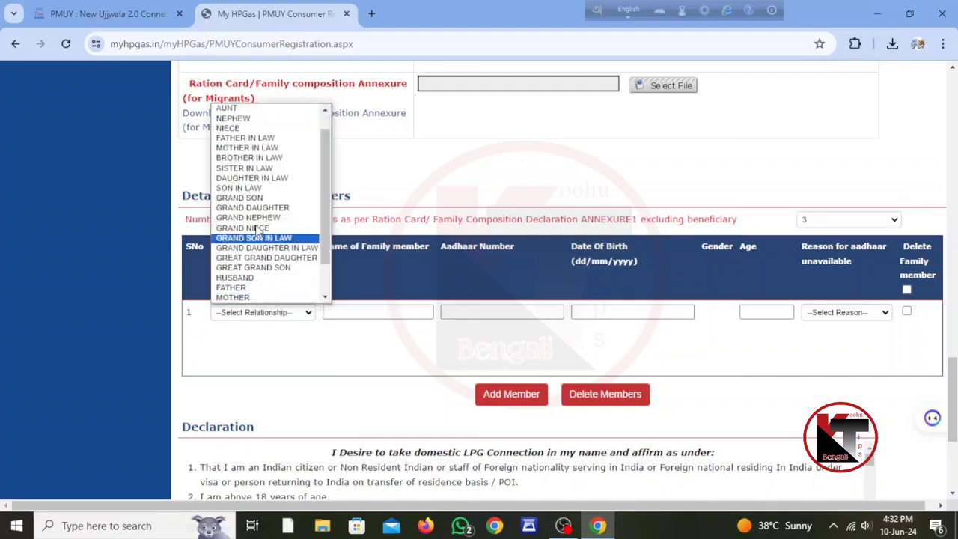
pyautogui.click(244, 278)
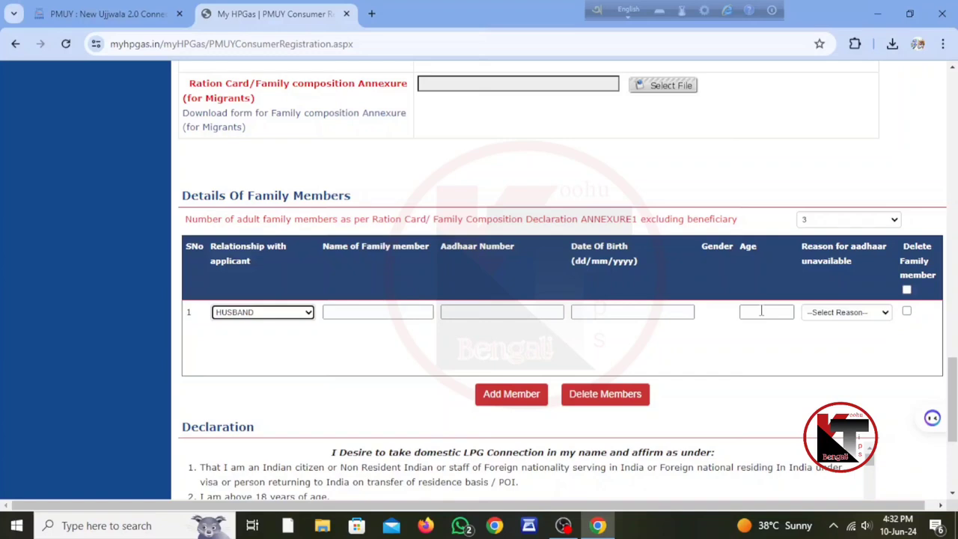
pyautogui.click(879, 314)
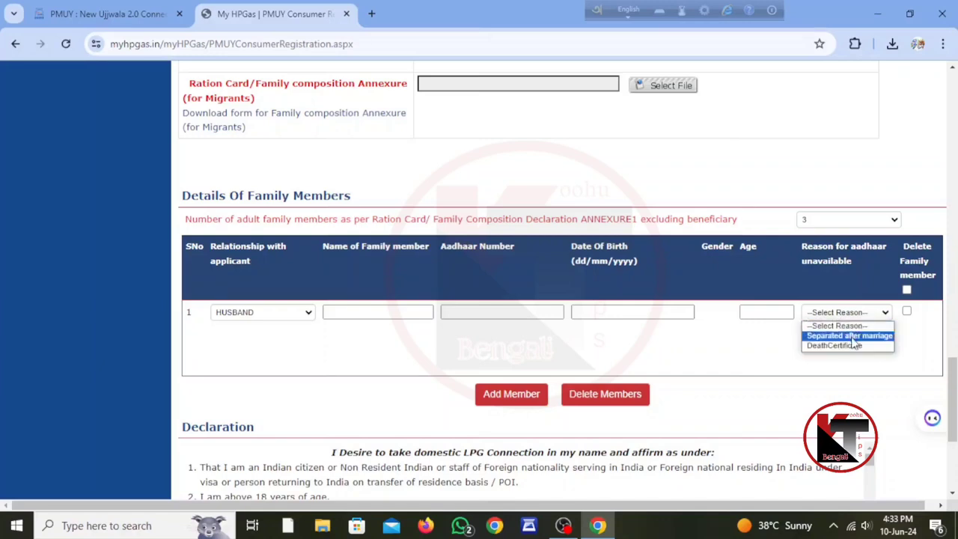
pyautogui.click(931, 331)
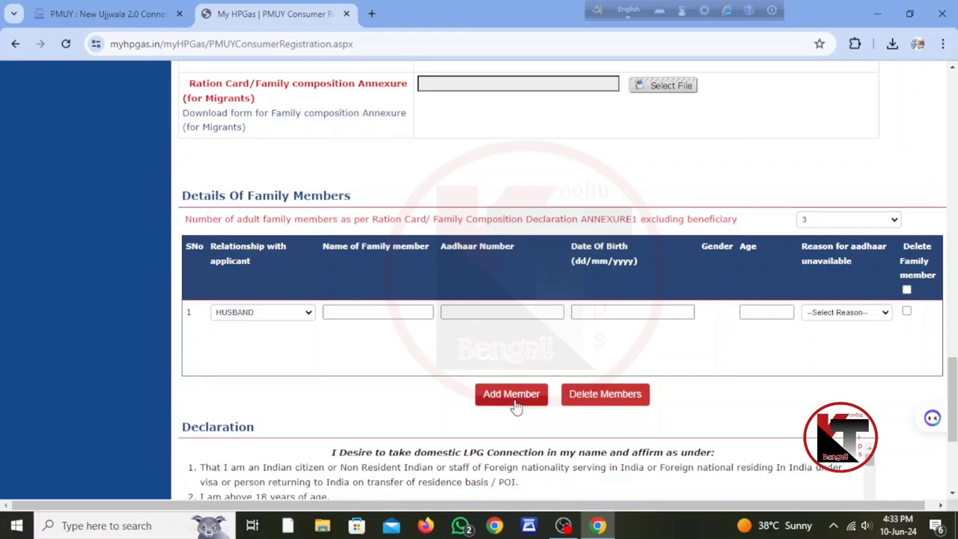
pyautogui.click(396, 313)
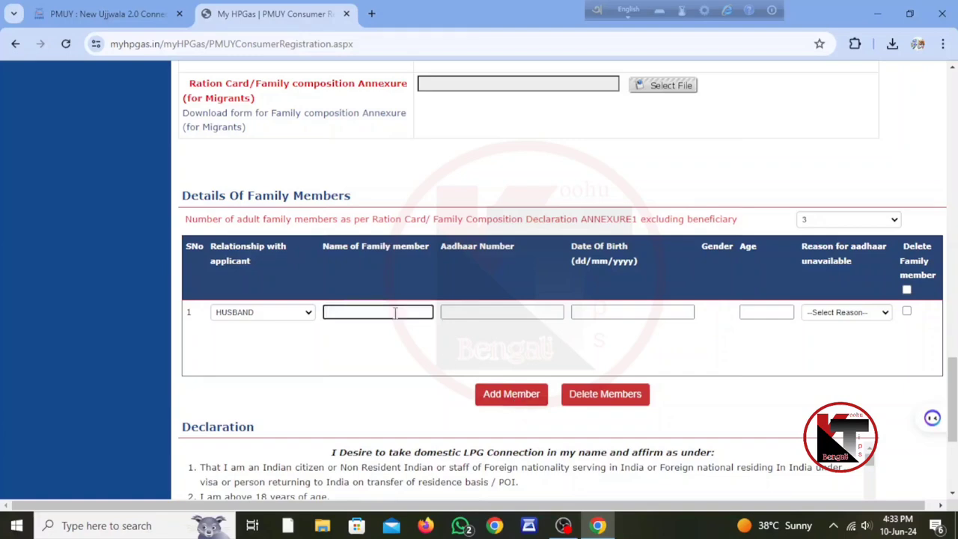
pyautogui.write('ITPA')
pyautogui.press('BackSpace')
pyautogui.press('BackSpace')
pyautogui.press('BackSpace')
pyautogui.press('BackSpace')
pyautogui.click(474, 311)
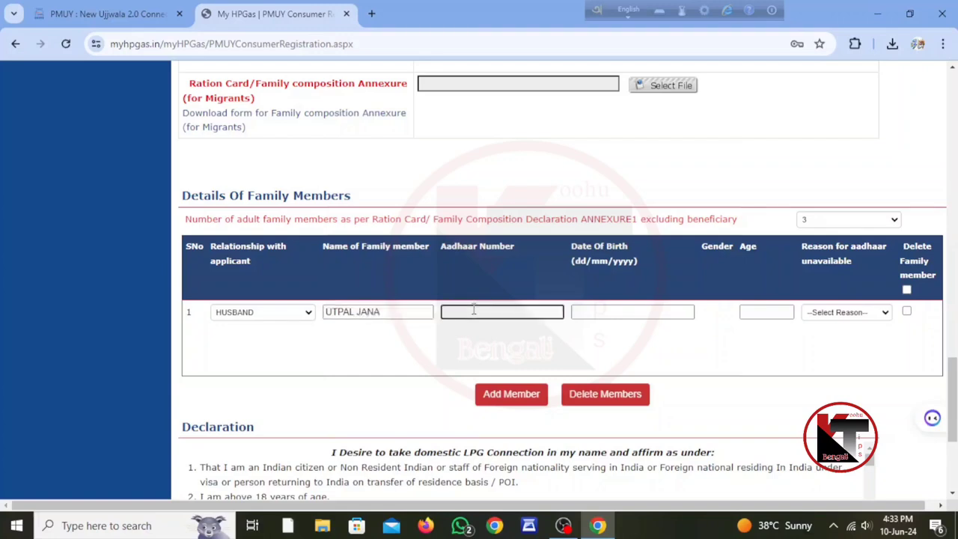
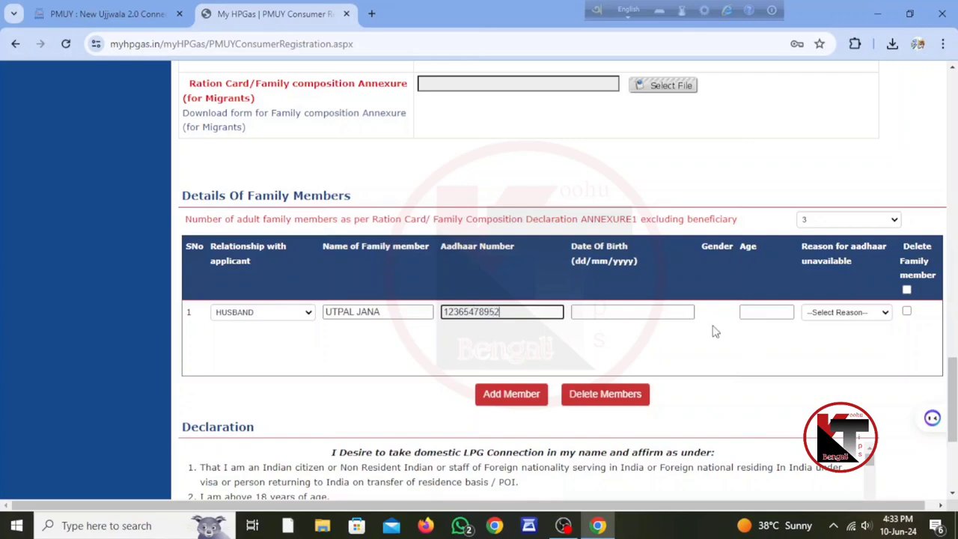
pyautogui.click(620, 311)
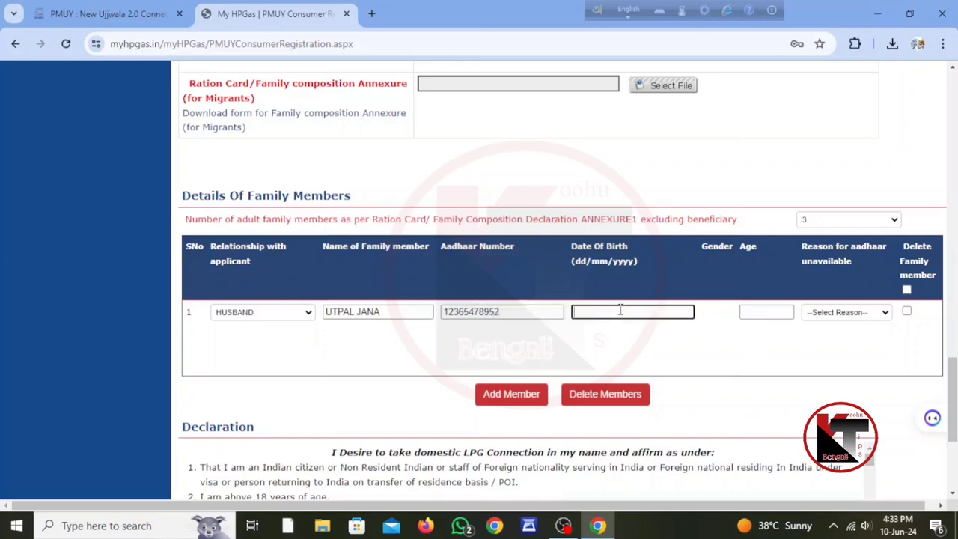
pyautogui.write('45')
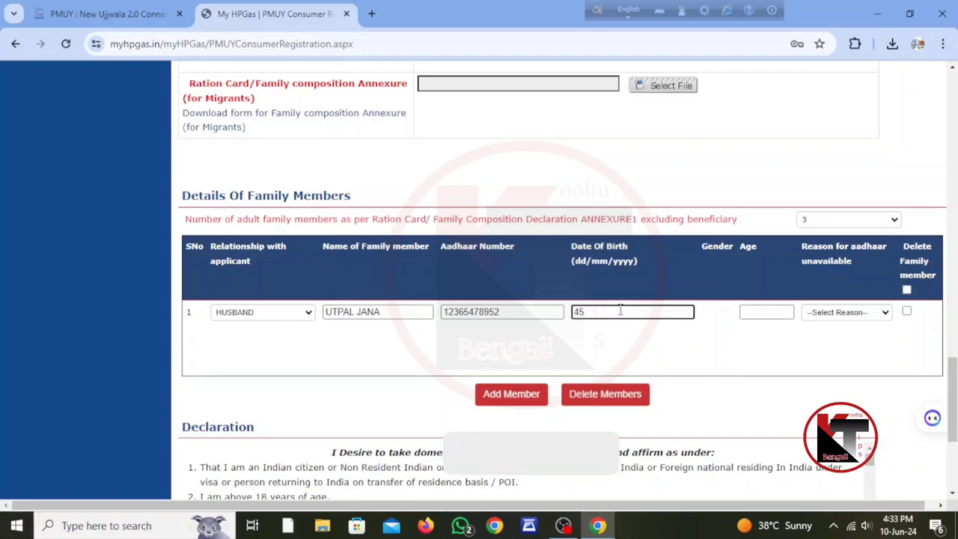
pyautogui.write('/01')
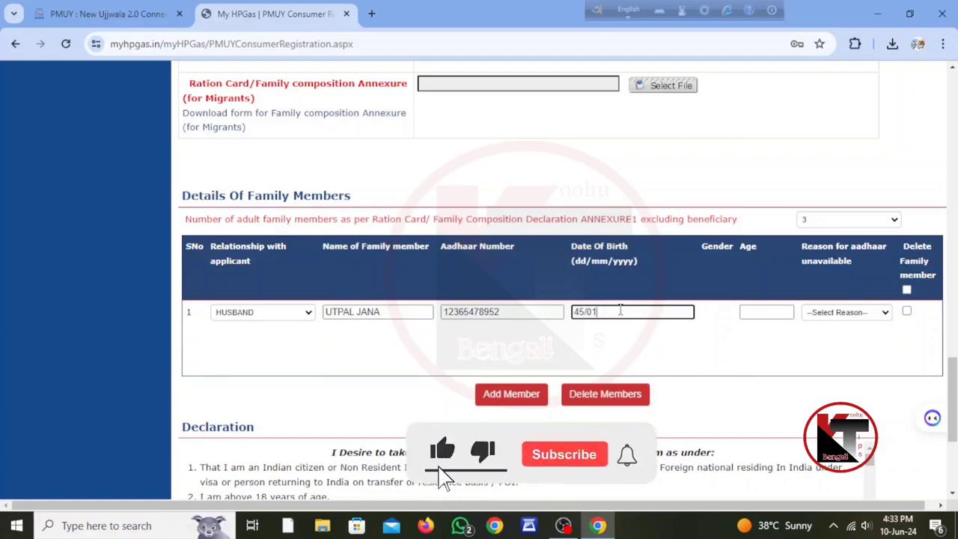
pyautogui.press('BackSpace')
pyautogui.press('BackSpace')
pyautogui.press('BackSpace')
pyautogui.press('BackSpace')
pyautogui.press('BackSpace')
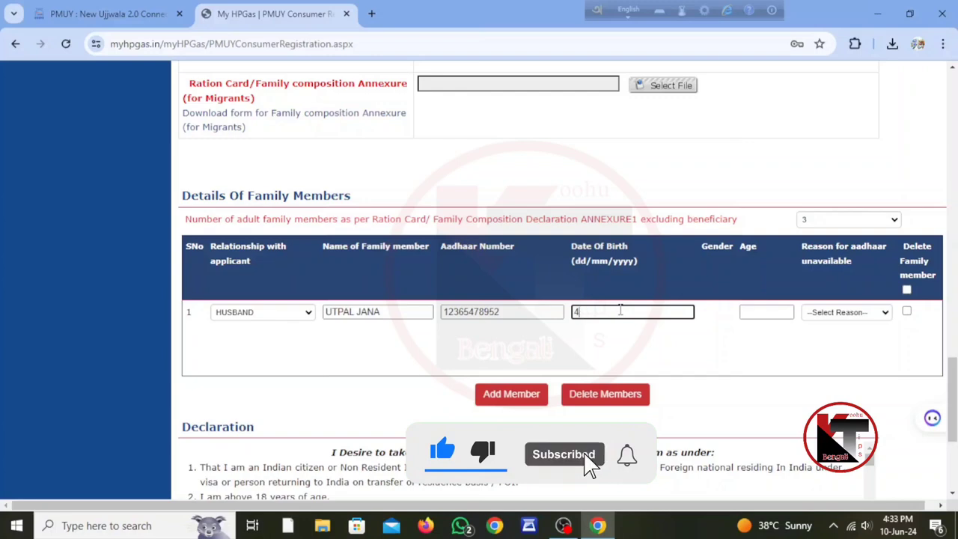
pyautogui.write('12/02/')
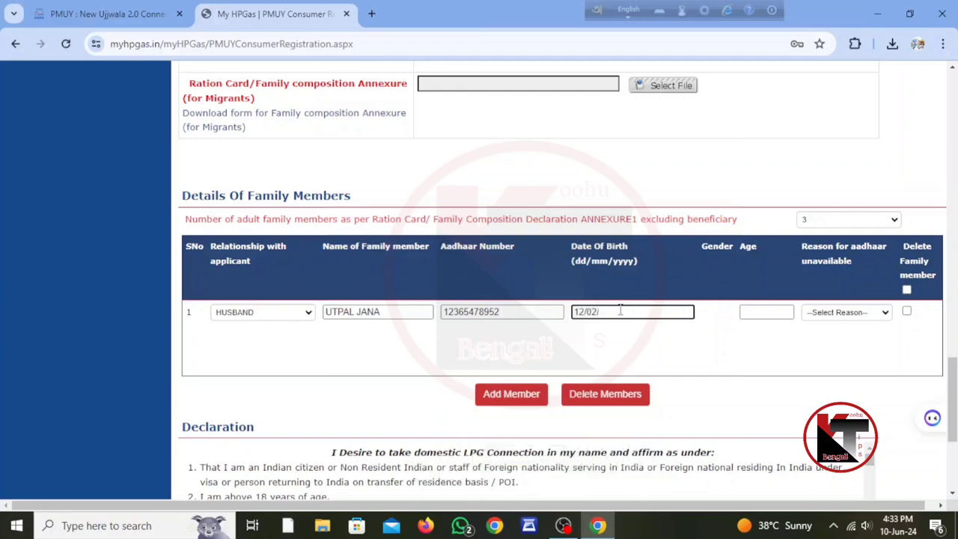
pyautogui.write('2001')
# - Move to the Age field so the first row's age auto-fills as 23
pyautogui.click(755, 311)
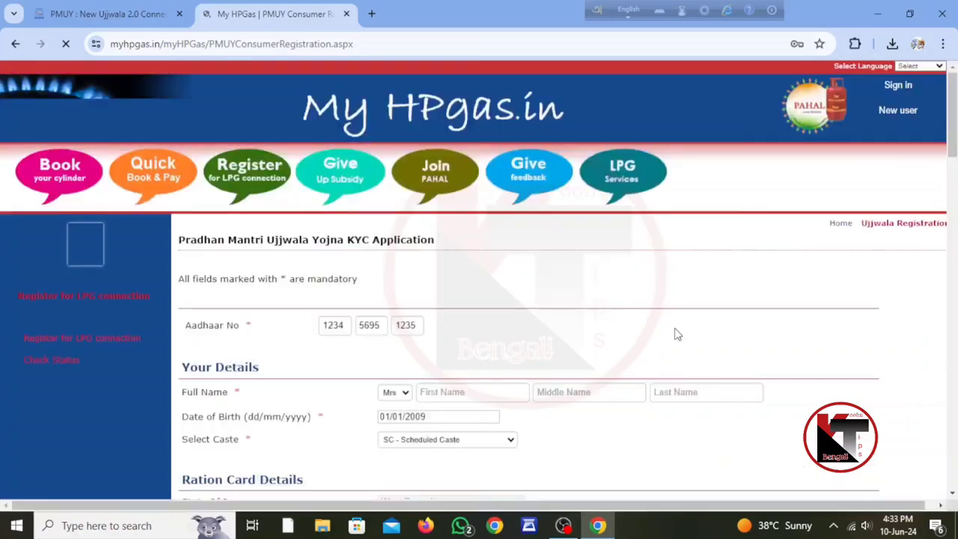
pyautogui.scroll(-7, 664, 346)
pyautogui.scroll(-12, 661, 370)
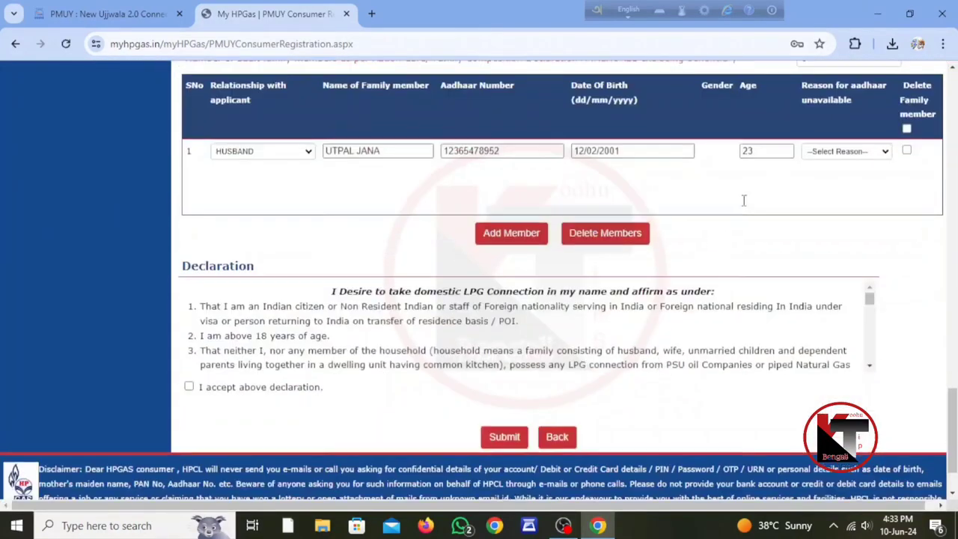
pyautogui.scroll(2, 745, 203)
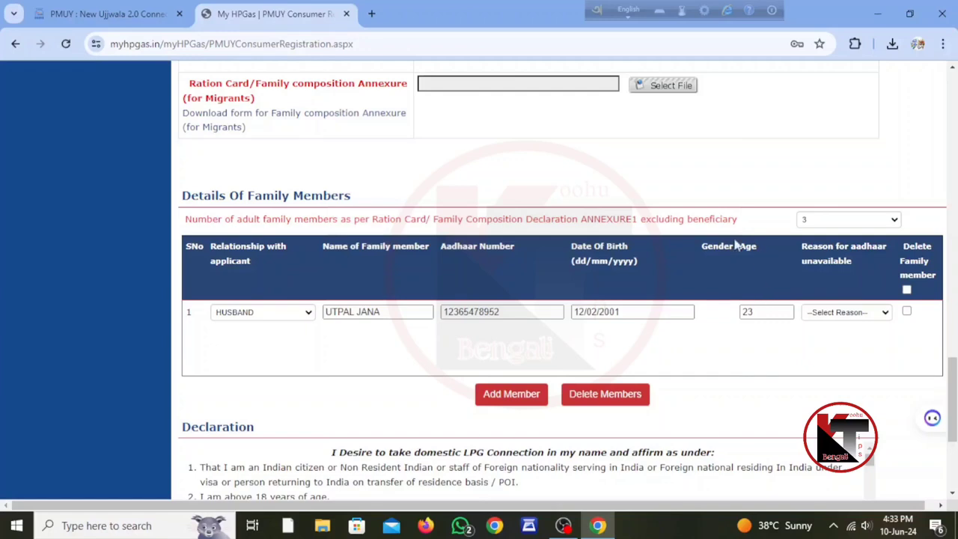
# - Toggle the Delete Family member checkboxes so no member stays marked for deletion
pyautogui.click(908, 311)
pyautogui.click(908, 292)
pyautogui.click(906, 311)
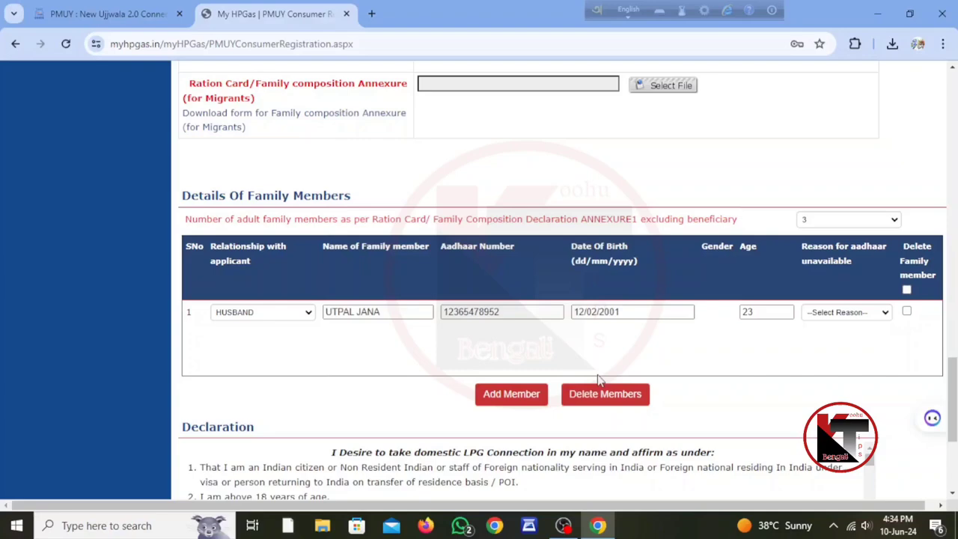
# - Add a blank second member row, then mark it for deletion and delete it
pyautogui.click(504, 397)
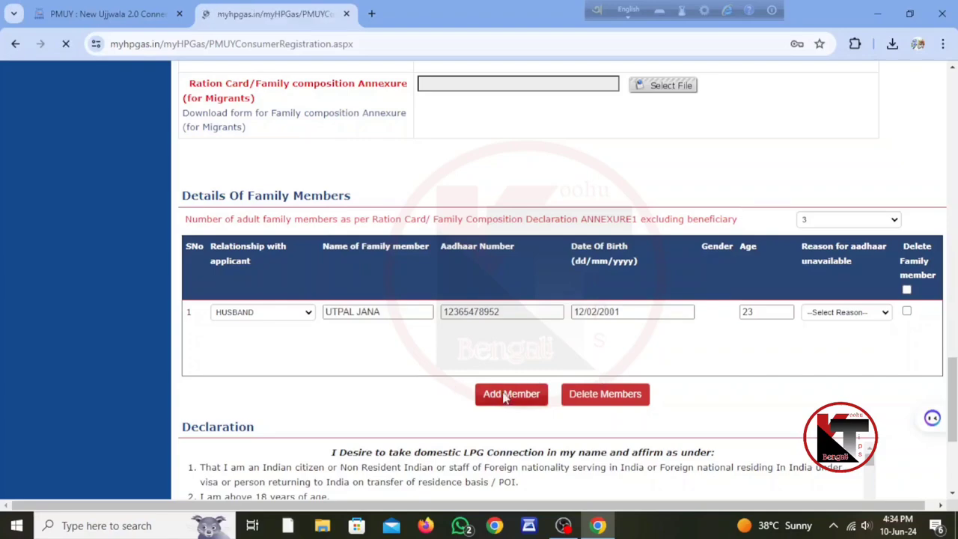
pyautogui.scroll(-15, 507, 392)
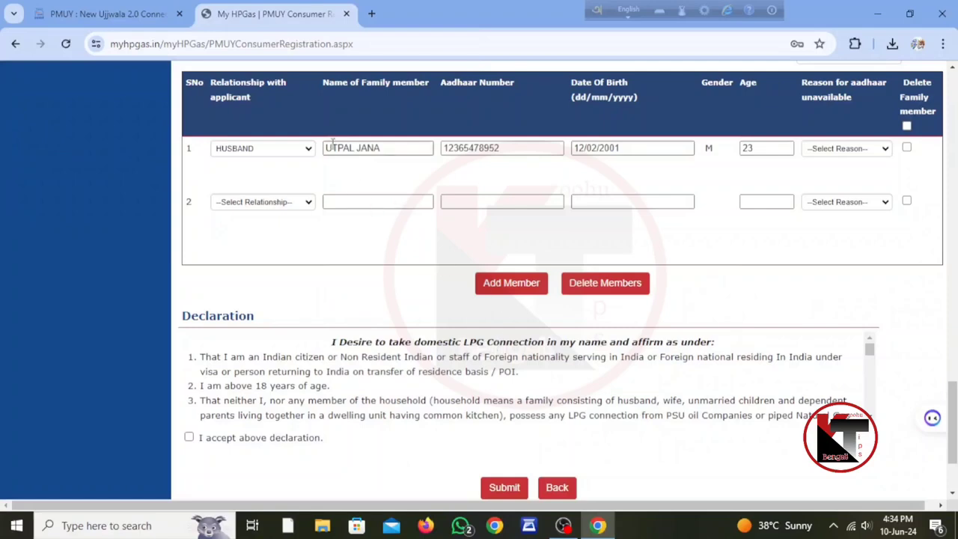
pyautogui.click(265, 202)
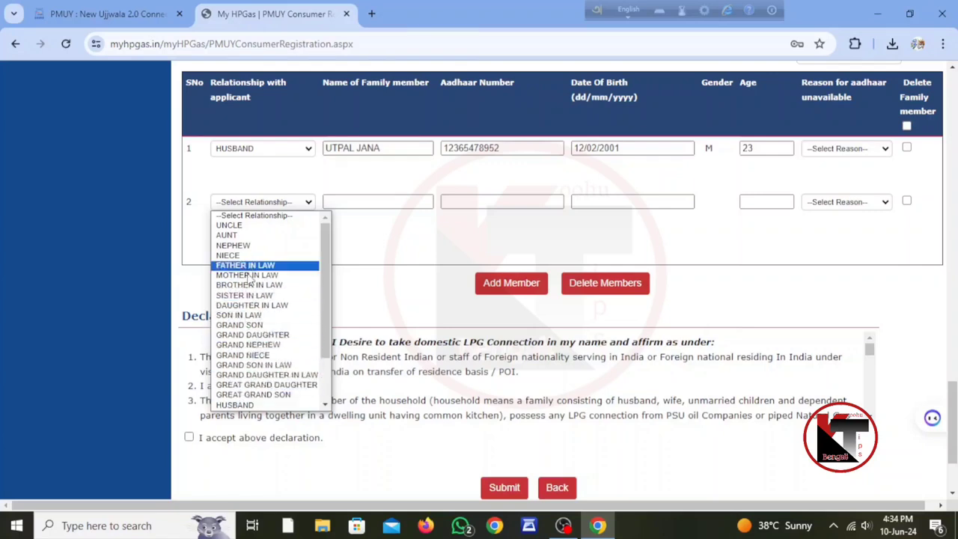
pyautogui.click(430, 229)
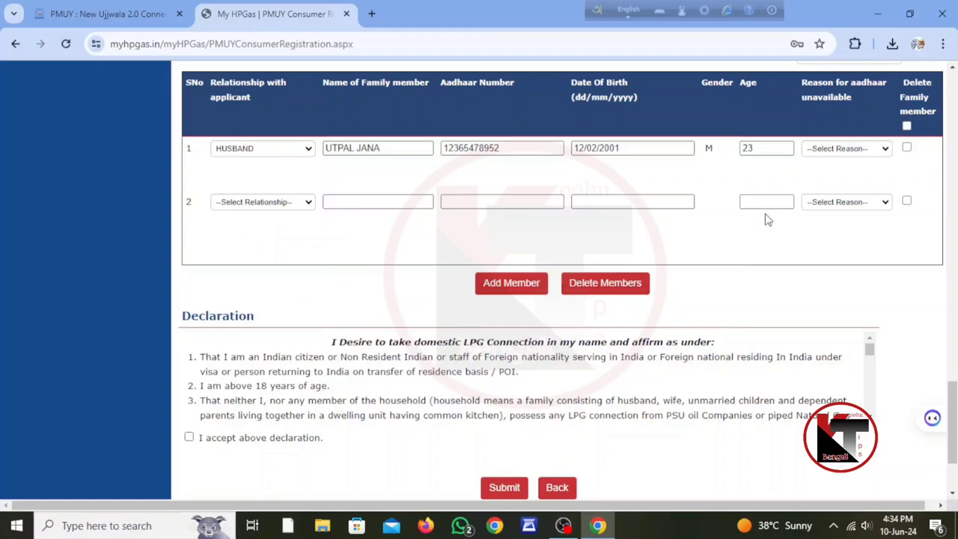
pyautogui.click(907, 200)
pyautogui.click(623, 286)
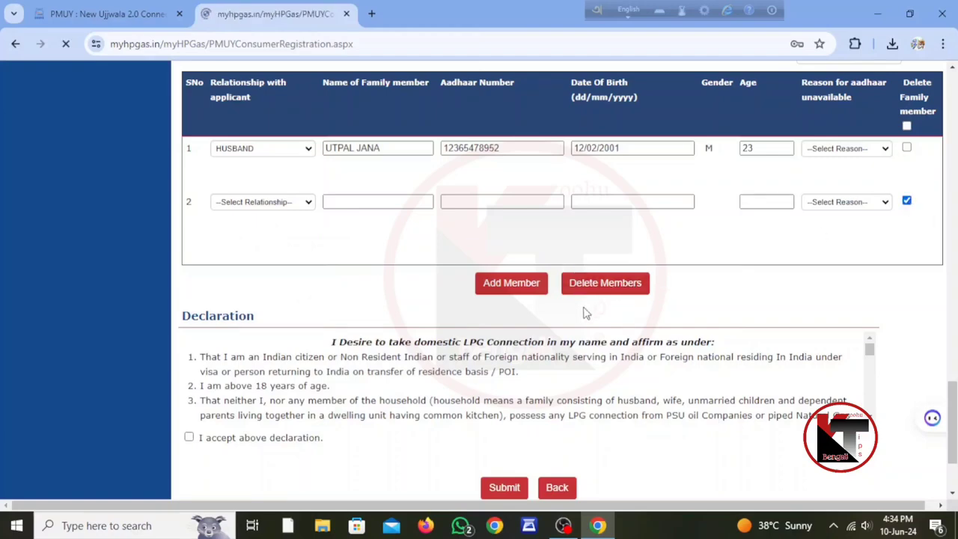
# - Tick 'I accept above declaration' at the bottom of the form
pyautogui.scroll(-20, 631, 314)
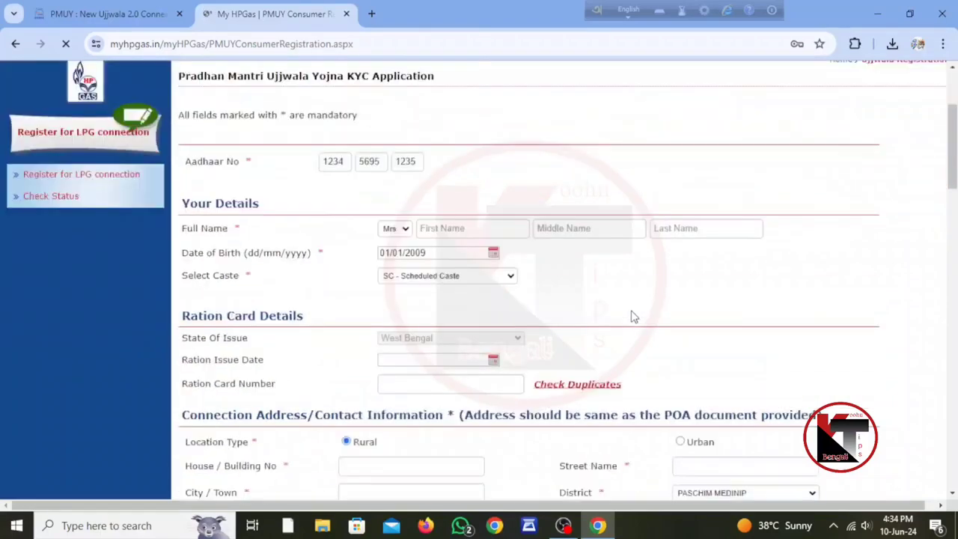
pyautogui.scroll(2, 300, 291)
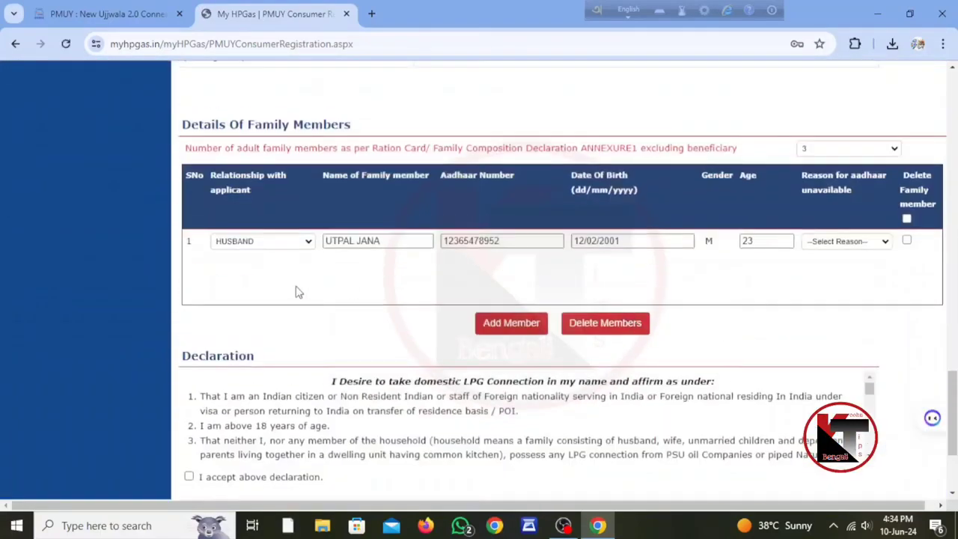
pyautogui.scroll(-2, 515, 297)
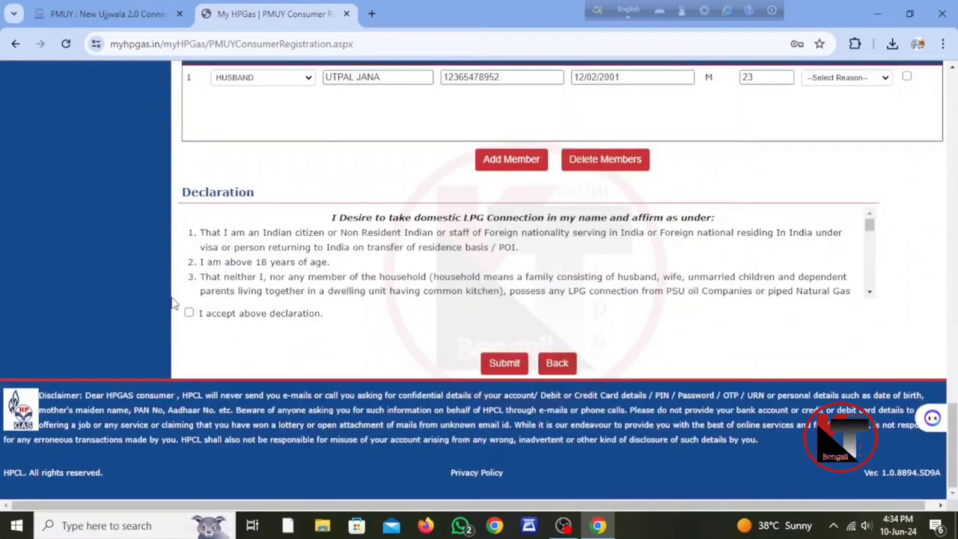
pyautogui.click(188, 316)
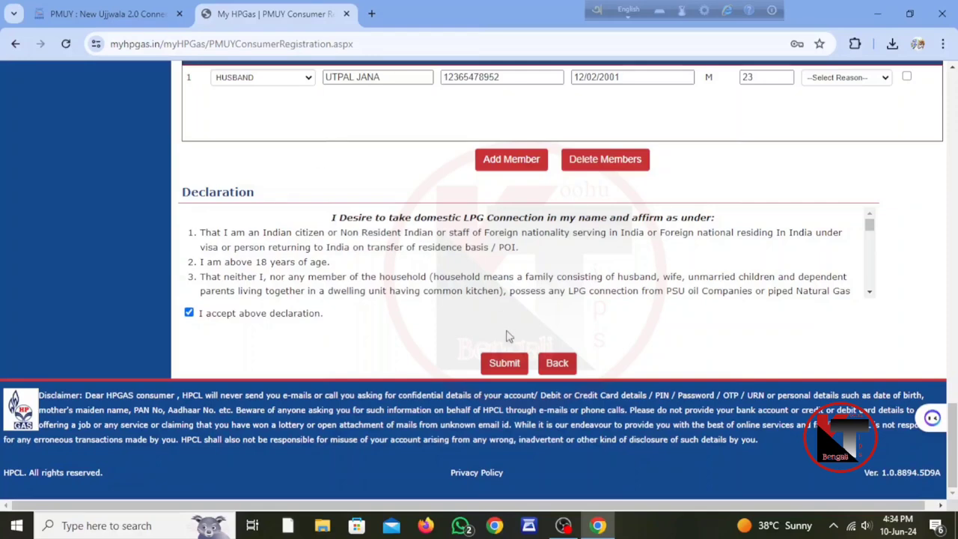